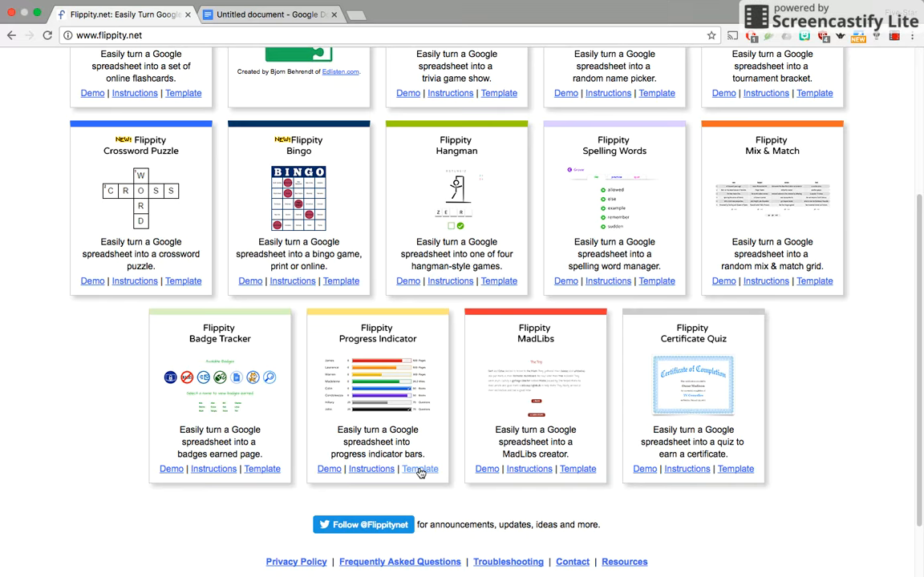
Step: Make a copy of the Flippity Progress Indicator template and rename it with the student's name from the first data row
click(420, 469)
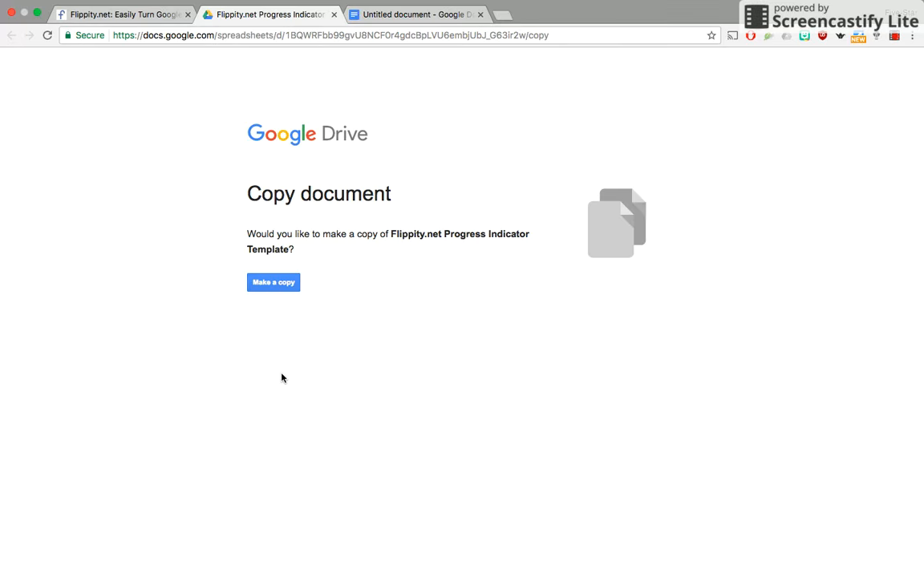
click(275, 287)
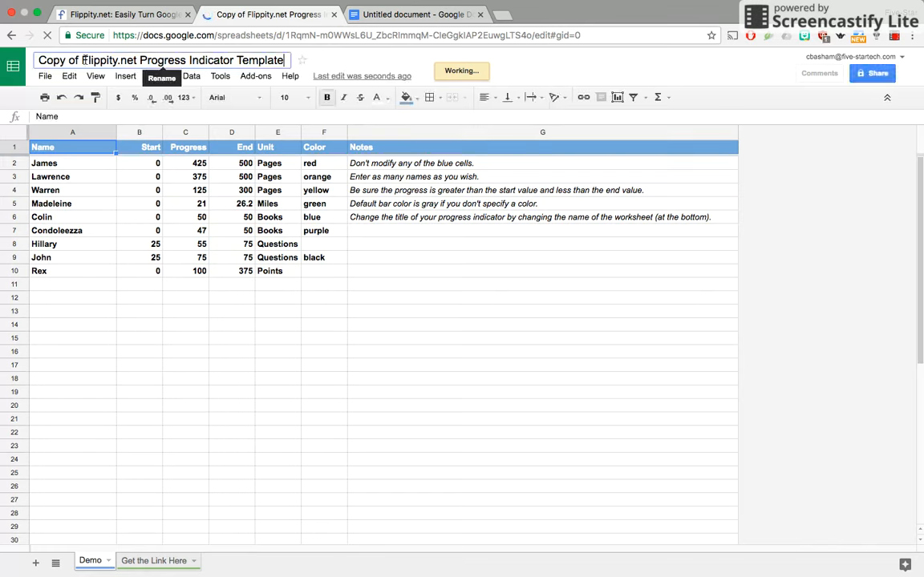
click(43, 58)
text(James)
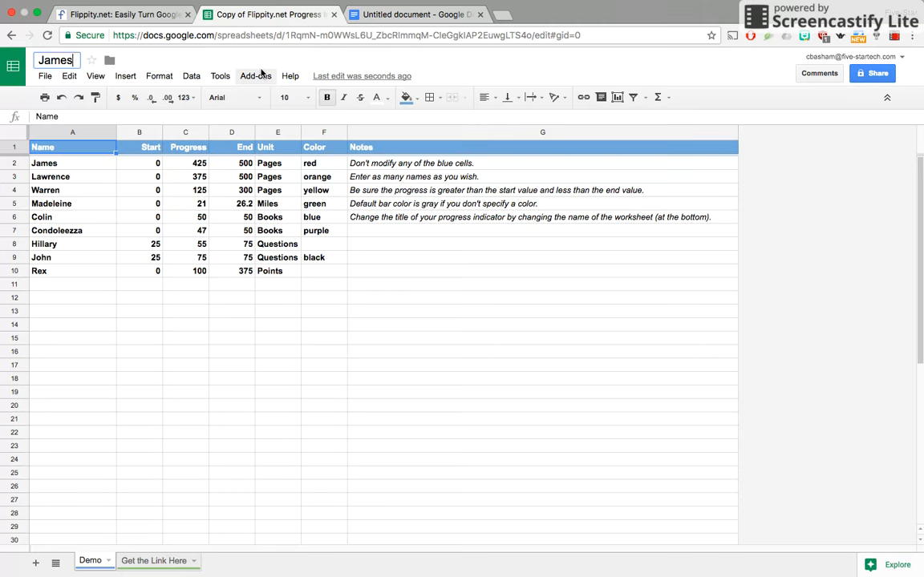
key(Return)
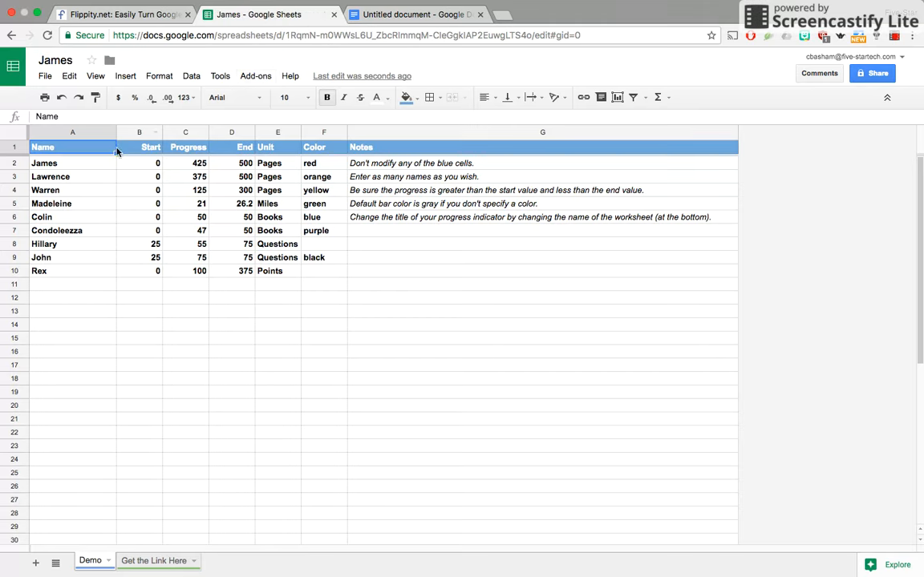
Step: Clear the sample names in A3:A10, the start values in B7:B10 and the progress values in C2:C10
drag(96, 174, 90, 276)
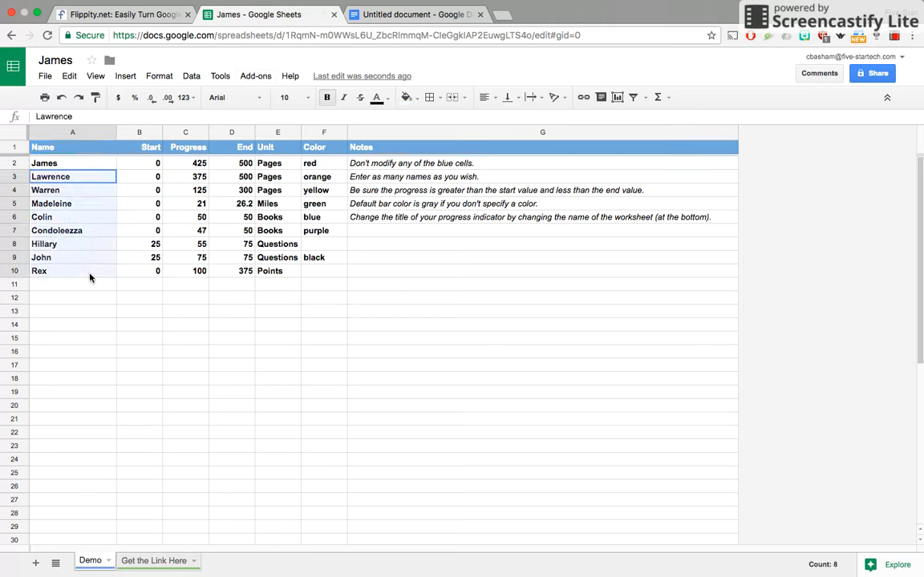
key(Delete)
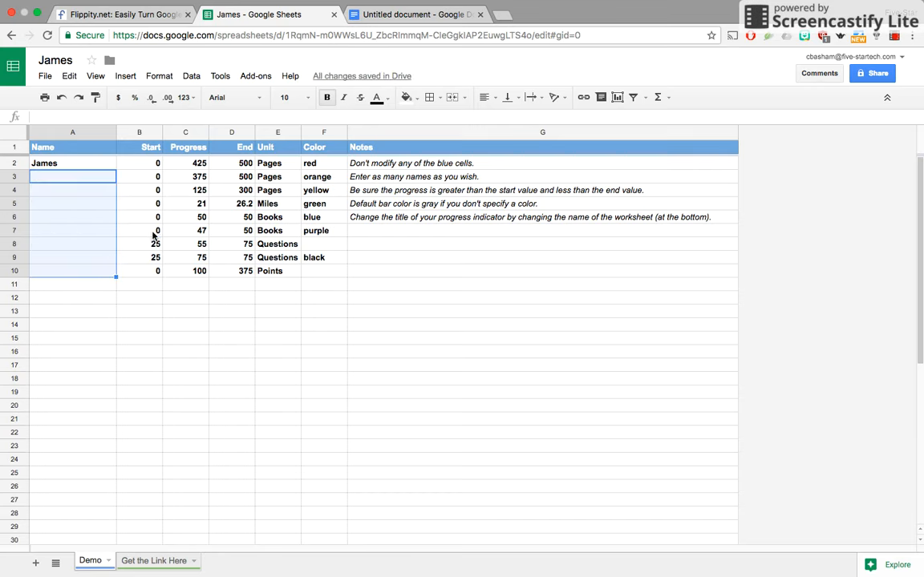
drag(134, 231, 153, 271)
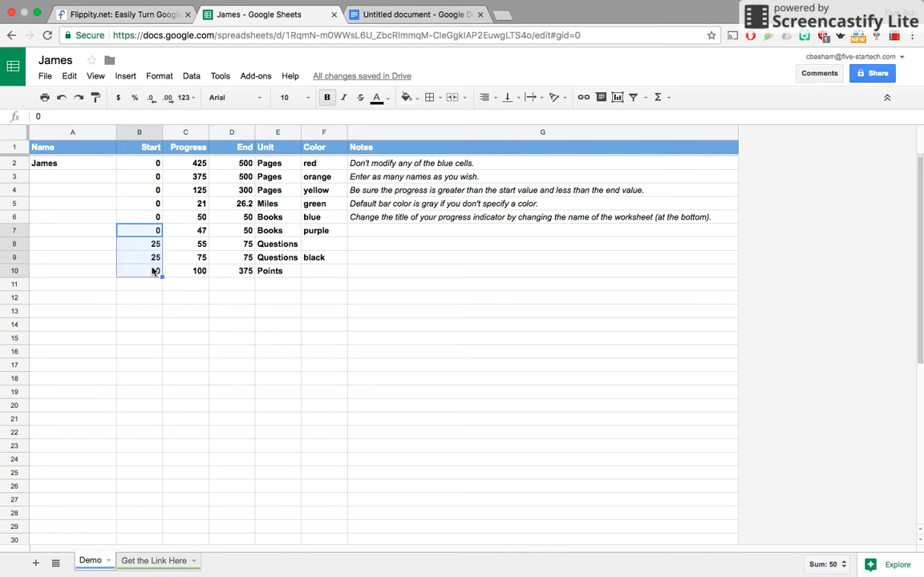
key(Delete)
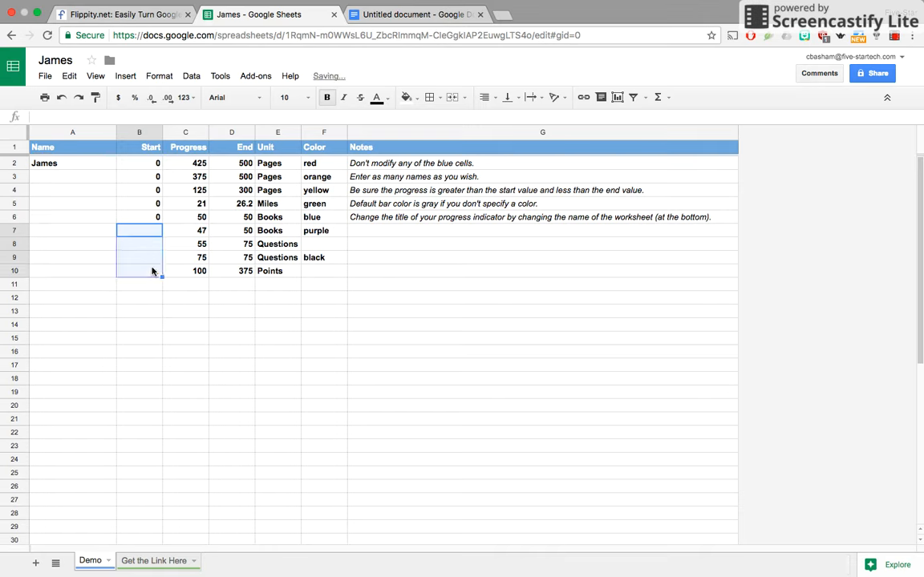
drag(192, 164, 192, 276)
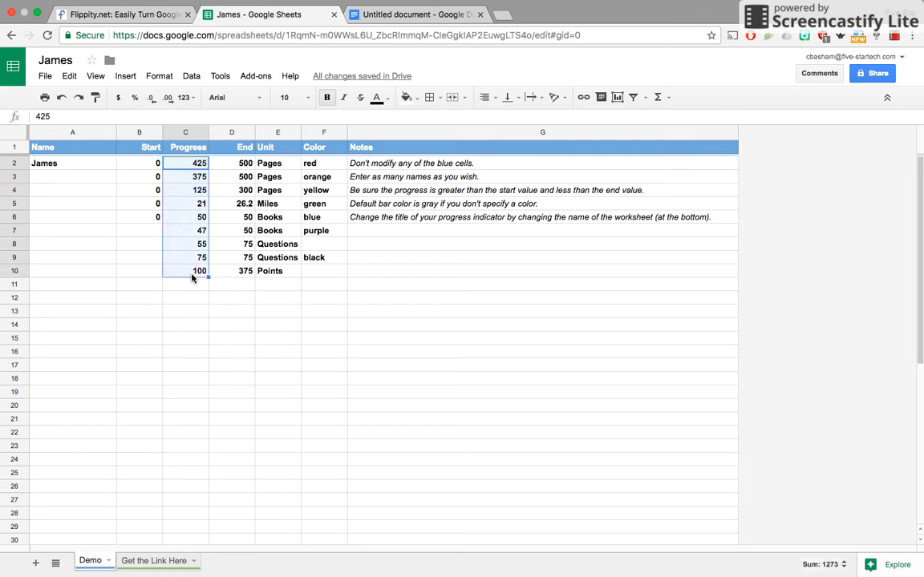
key(Delete)
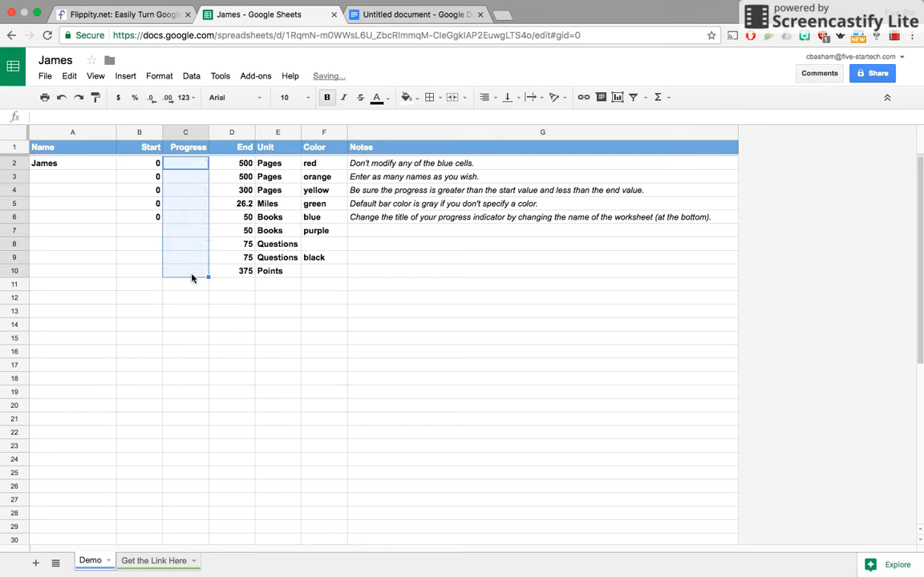
Step: Set the End value to 3 in each of the cells D2 through D6
click(238, 164)
text(3)
key(Return)
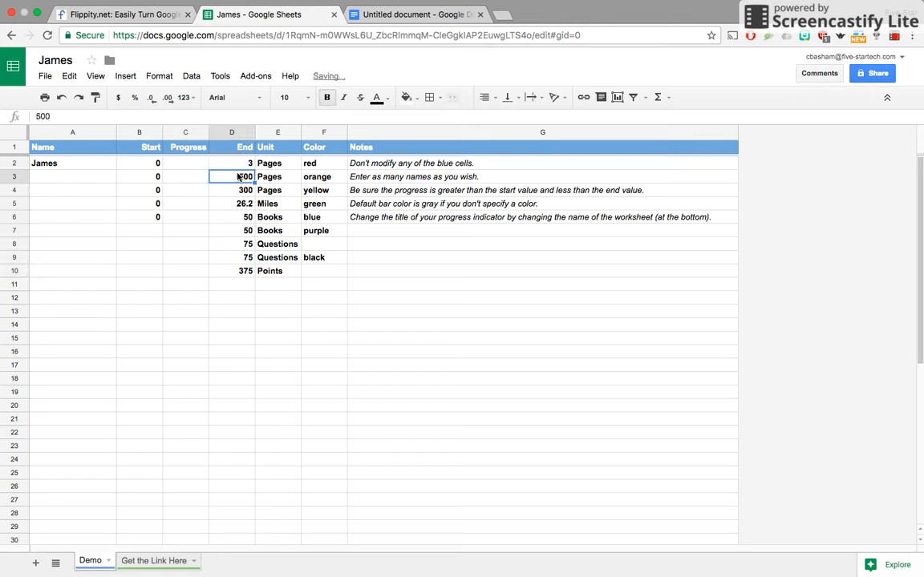
text(3)
key(Return)
text(3)
key(Return)
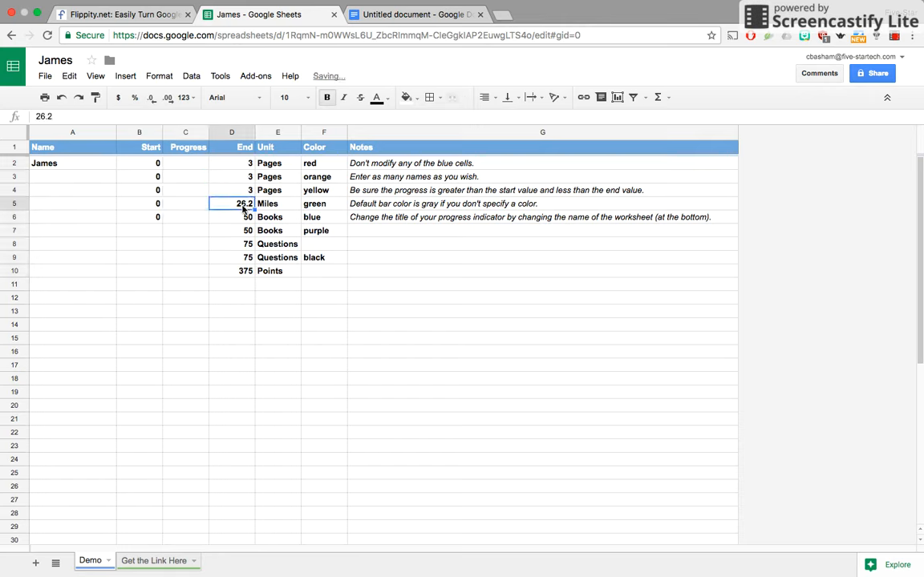
text(3)
key(Return)
text(3)
key(Return)
Step: Clear the leftover End values in D7:D10 and all sample units in E2:E10
drag(247, 231, 247, 273)
key(Delete)
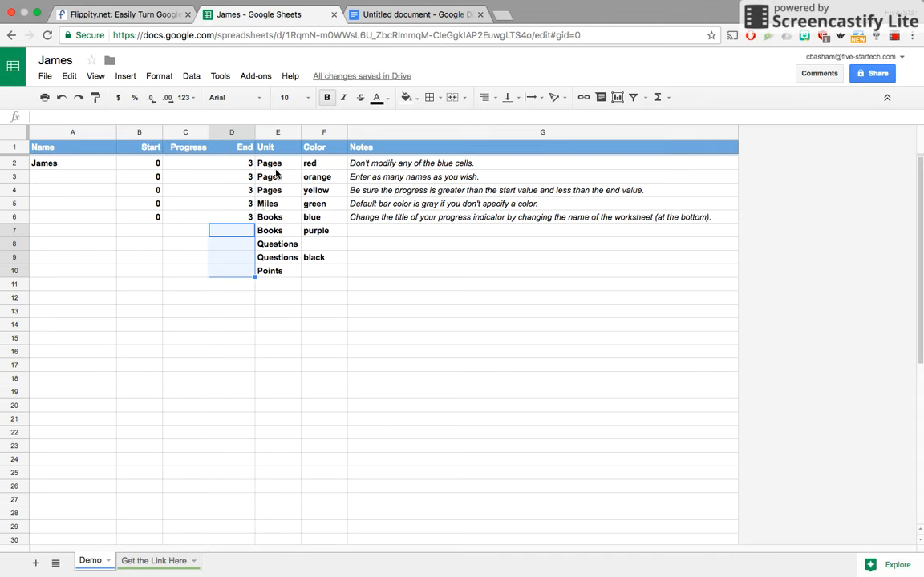
drag(276, 167, 278, 274)
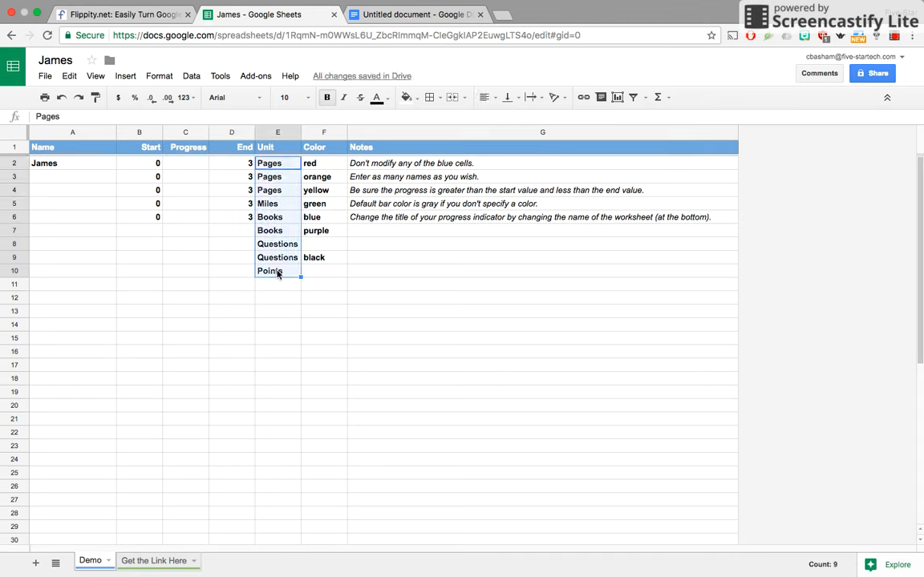
key(Delete)
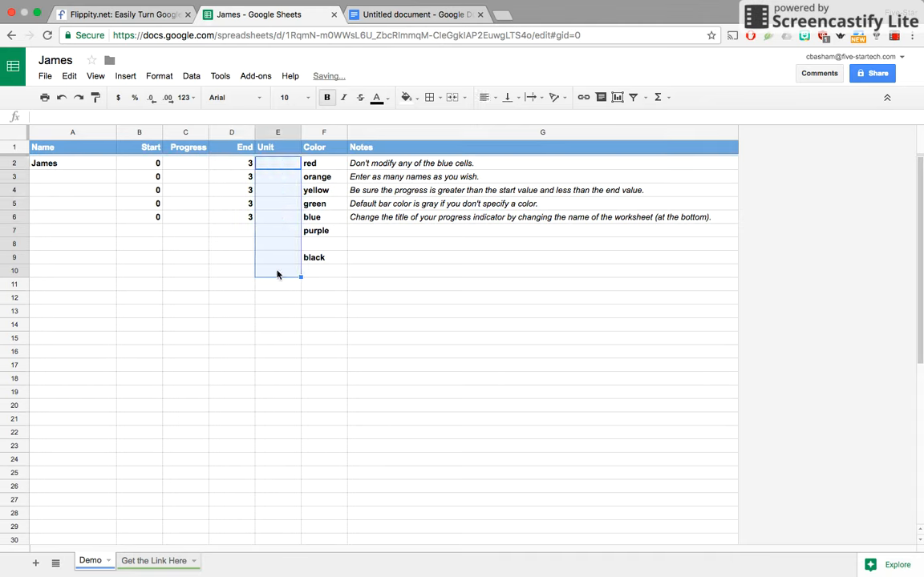
Step: Copy the full 4.RV.2.4 standard from the untitled Google Docs document into Unit cell E2 of the Google Sheets spreadsheet
click(268, 162)
click(393, 13)
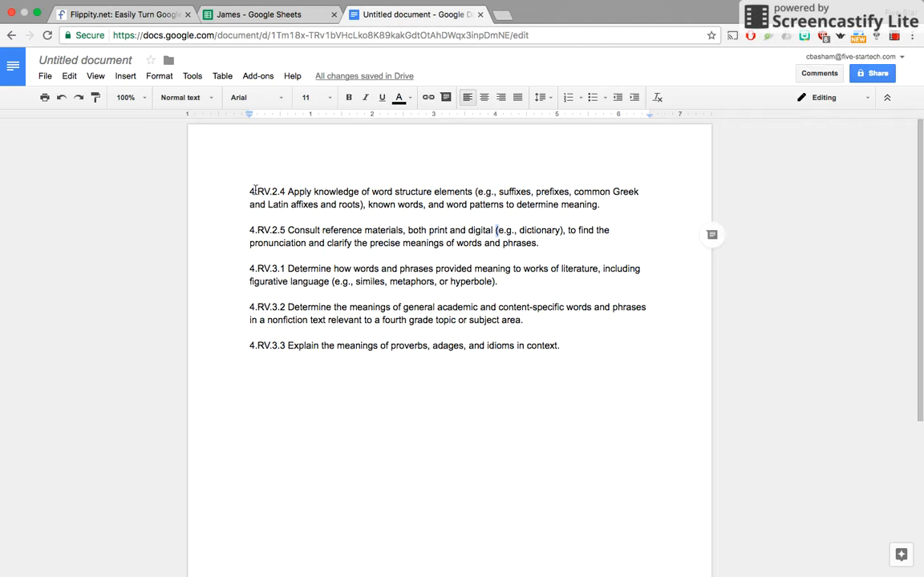
drag(250, 191, 601, 205)
key(ctrl+c)
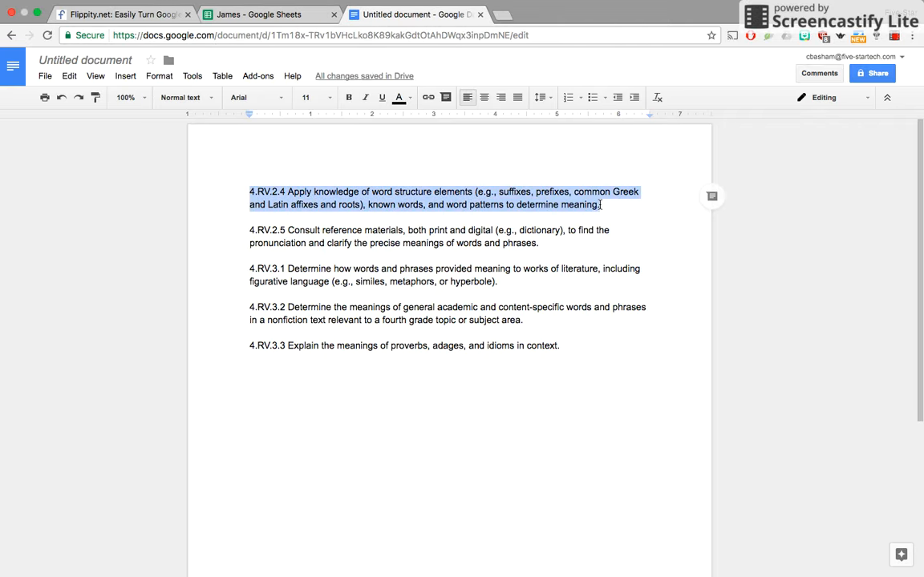
click(264, 21)
key(ctrl+v)
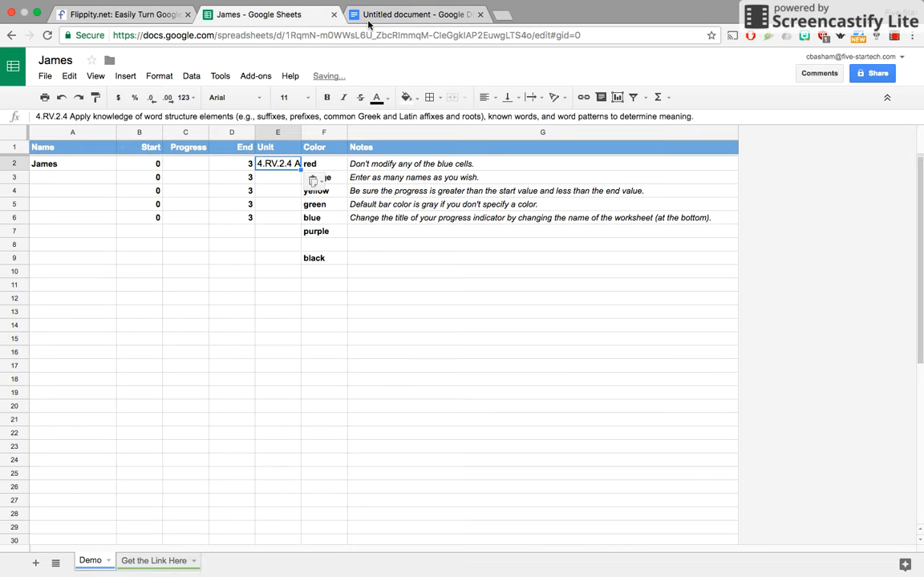
Step: Copy the full 4.RV.2.5 standard from the Google Docs document into Unit cell E3 of the spreadsheet
click(366, 19)
drag(251, 232, 546, 244)
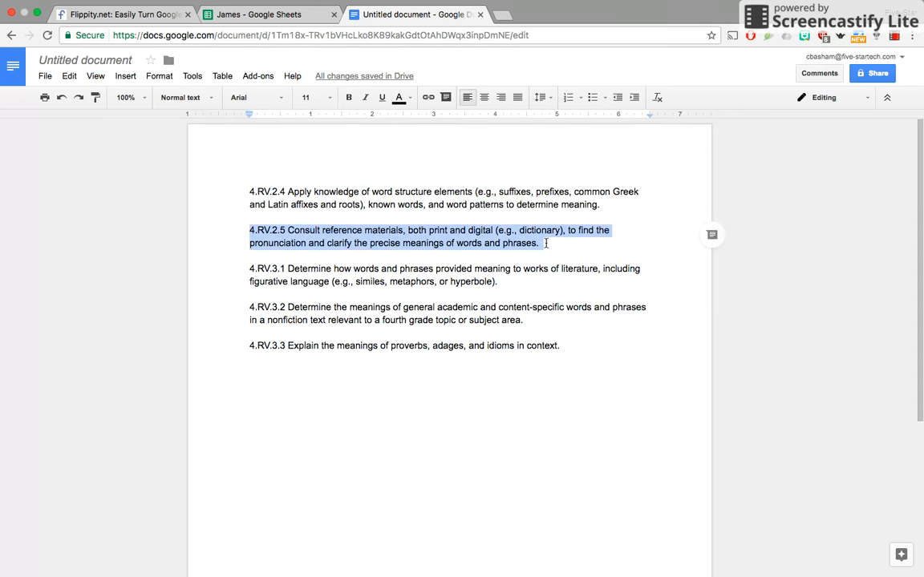
click(272, 15)
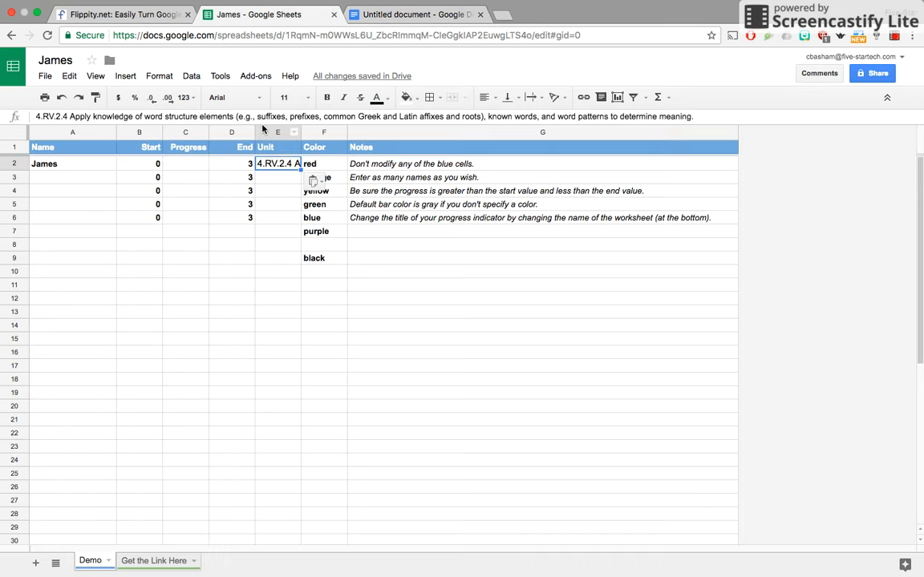
click(277, 177)
text(4.RV.2.5 Consult reference materials, both print and digital (e.g., dictionary), to find the pronunciation and clarify the precise meanings of words and phrases.)
Step: Copy the full 4.RV.3.1 standard from the Google Docs document into Unit cell E4 of the spreadsheet
click(362, 18)
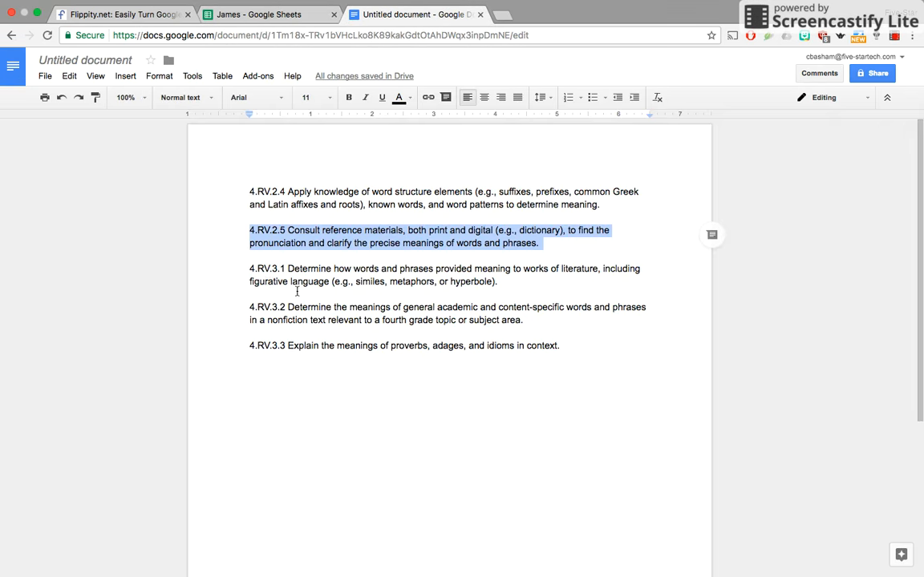
drag(251, 270, 505, 279)
key(ctrl+c)
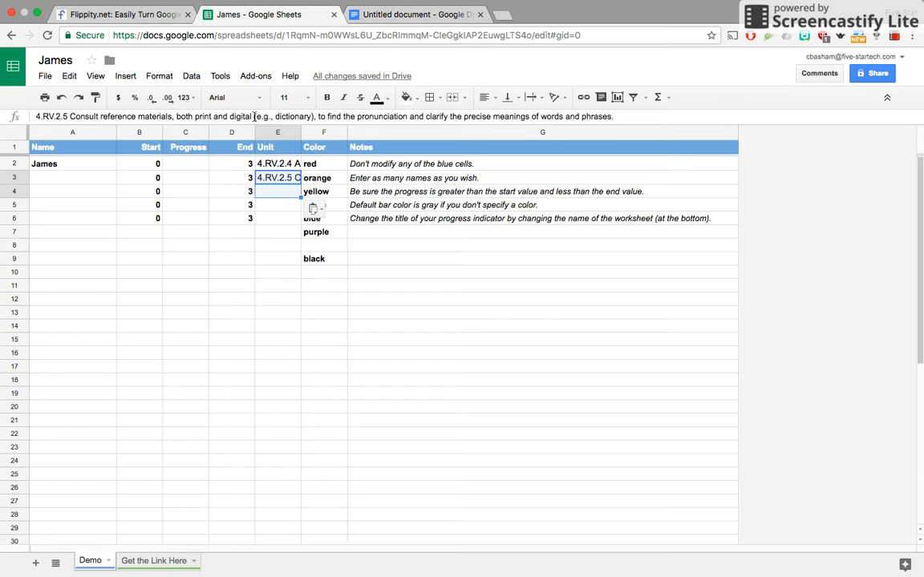
click(256, 14)
click(274, 192)
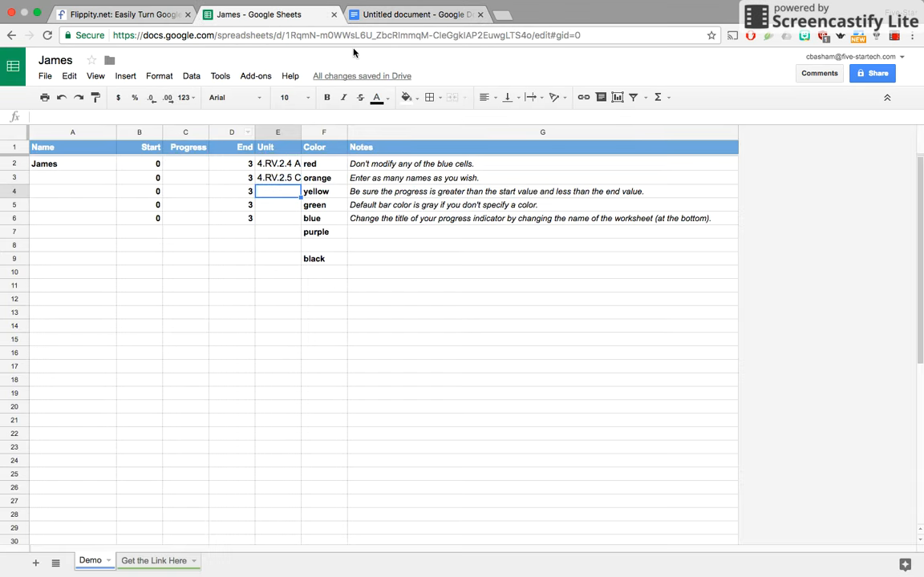
key(ctrl+v)
Step: Copy the full 4.RV.3.2 standard from the Google Docs document into Unit cell E5 of the spreadsheet
click(363, 16)
drag(249, 309, 528, 317)
key(ctrl+c)
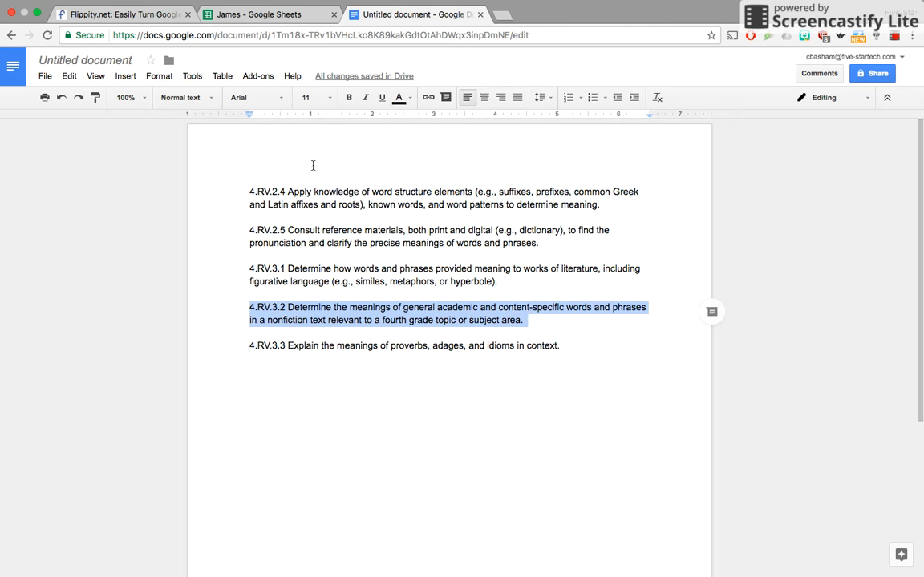
click(257, 14)
click(273, 205)
key(ctrl+v)
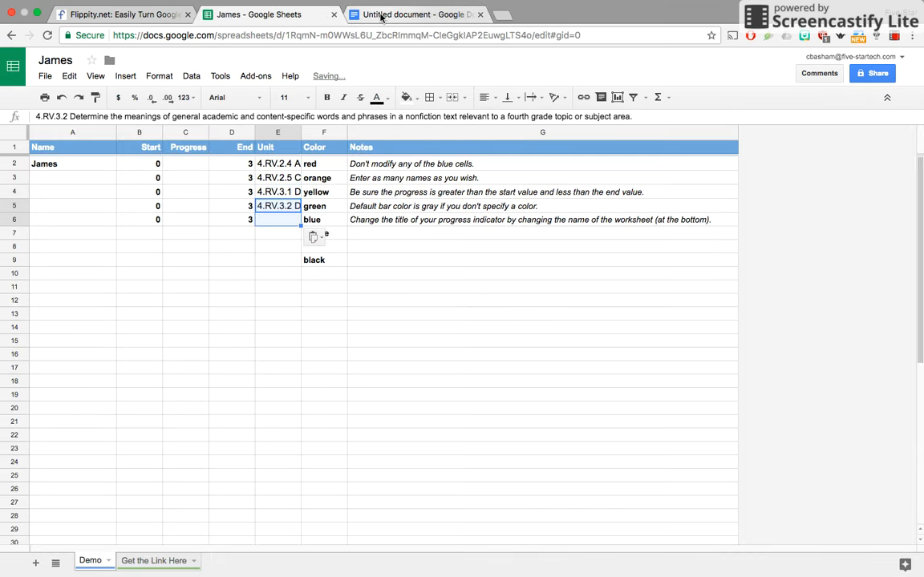
Step: Copy the full 4.RV.3.3 standard from the Google Docs document into Unit cell E6 of the spreadsheet
click(361, 16)
click(287, 346)
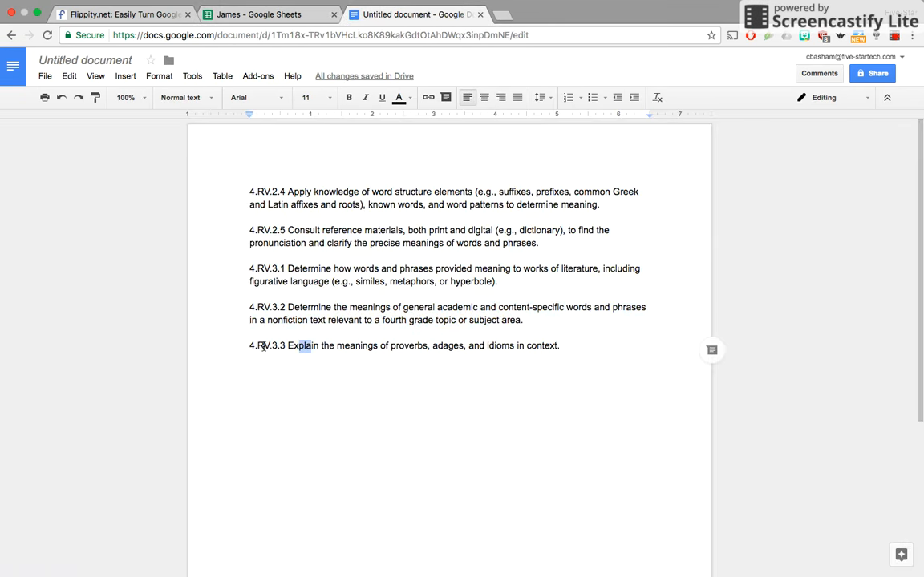
drag(249, 346, 561, 365)
key(ctrl+c)
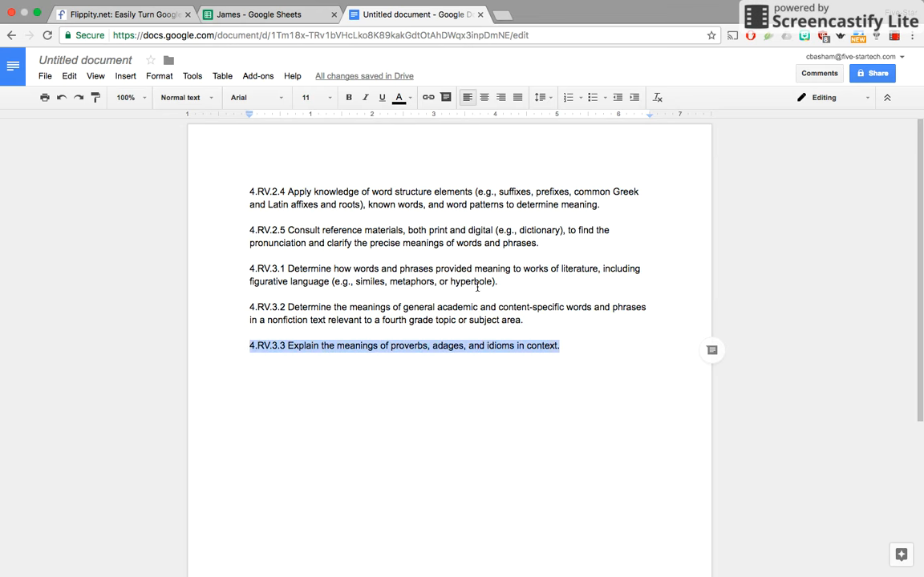
click(257, 15)
click(277, 220)
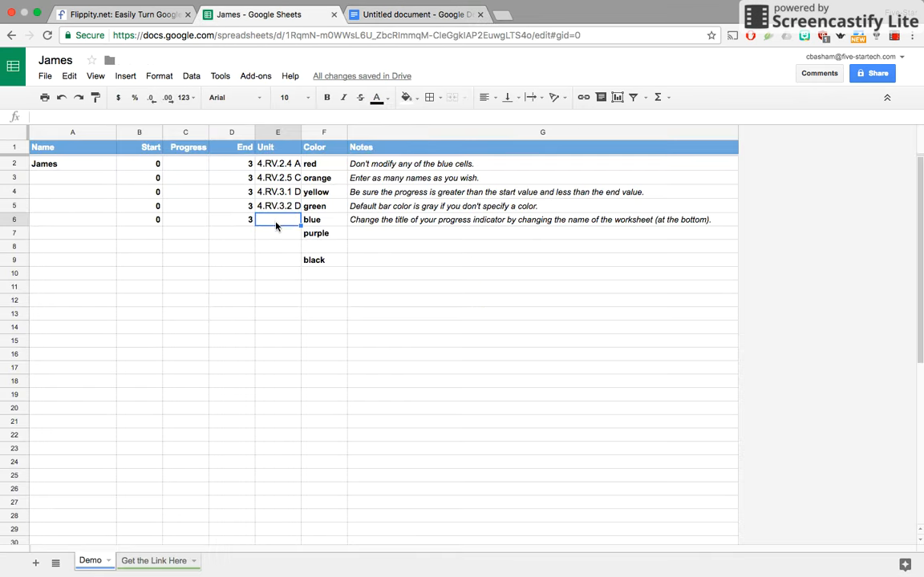
key(ctrl+v)
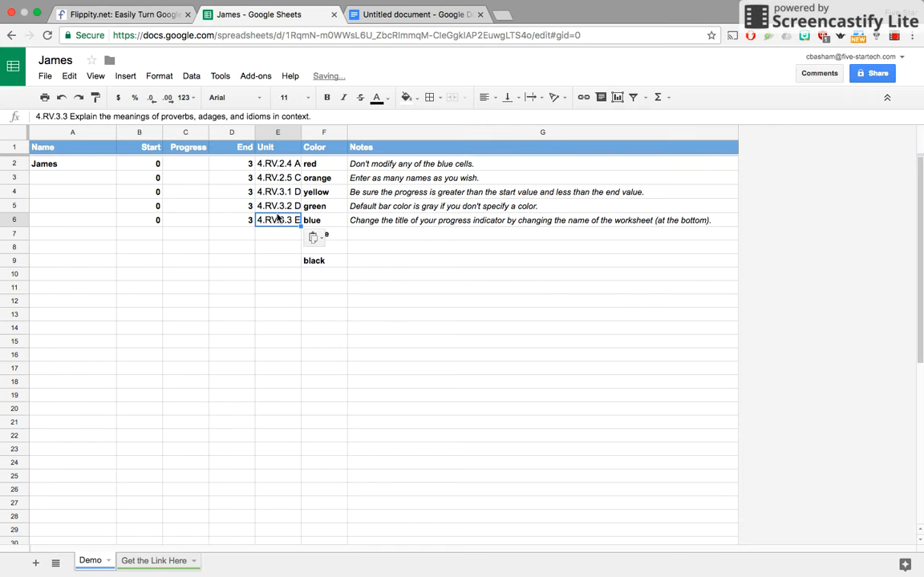
Step: Wrap the text in the Unit column and widen the column so each standard fits on at most five lines
click(267, 133)
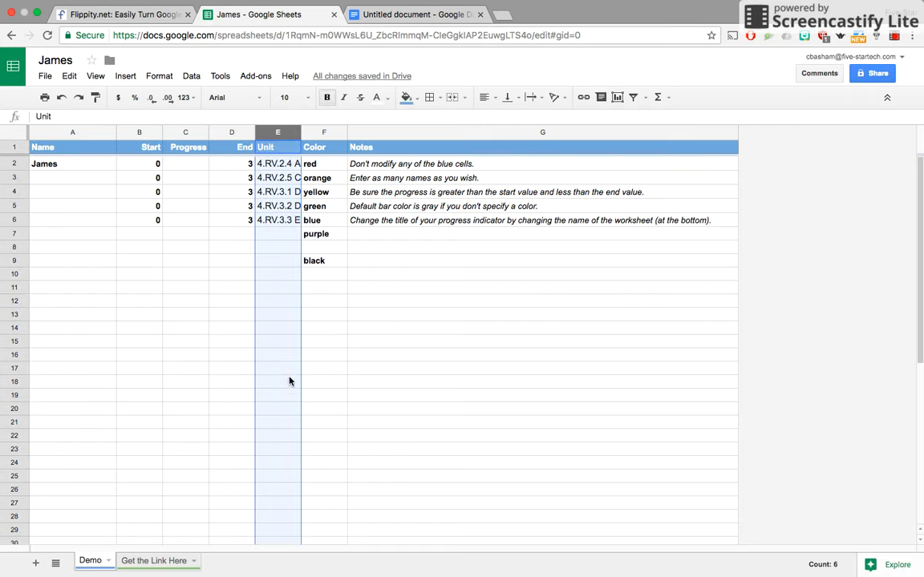
click(166, 79)
mouse_move(185, 262)
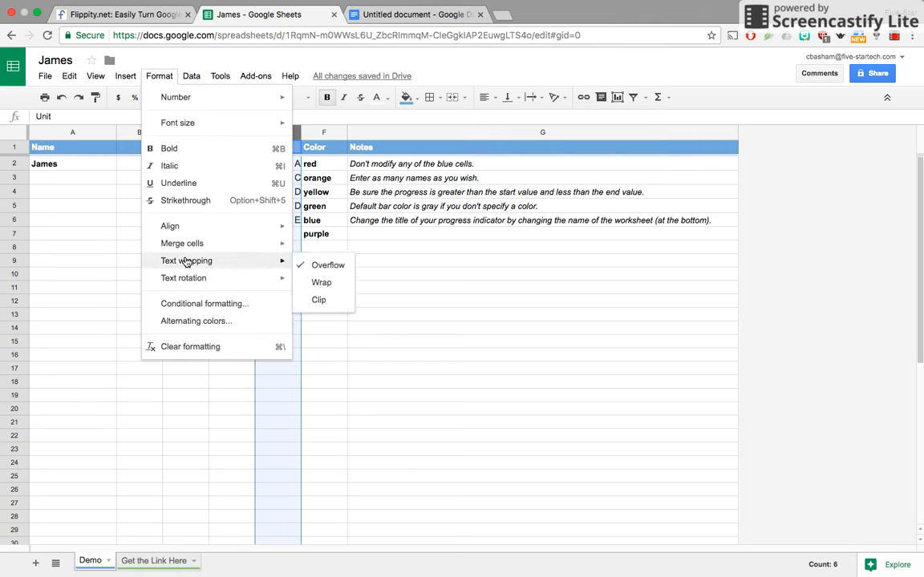
click(326, 284)
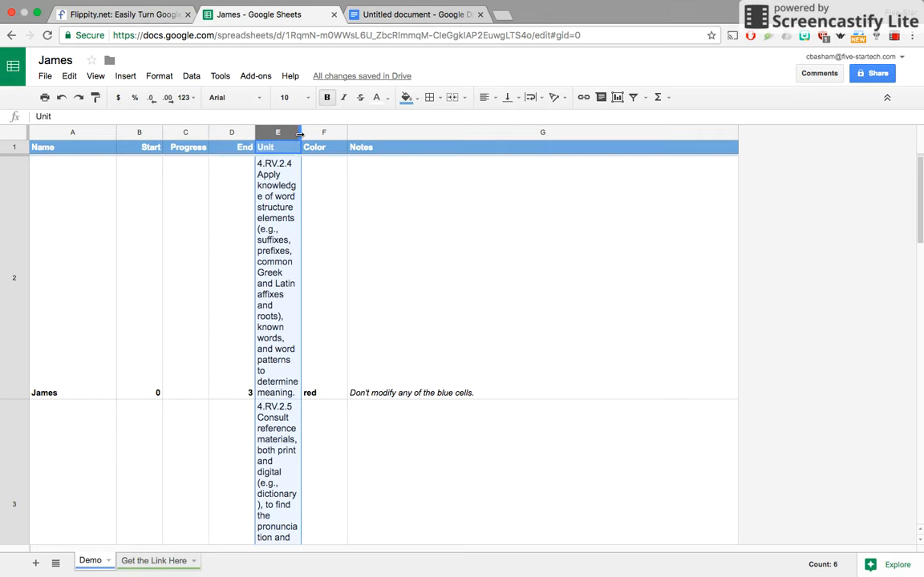
drag(300, 134, 418, 133)
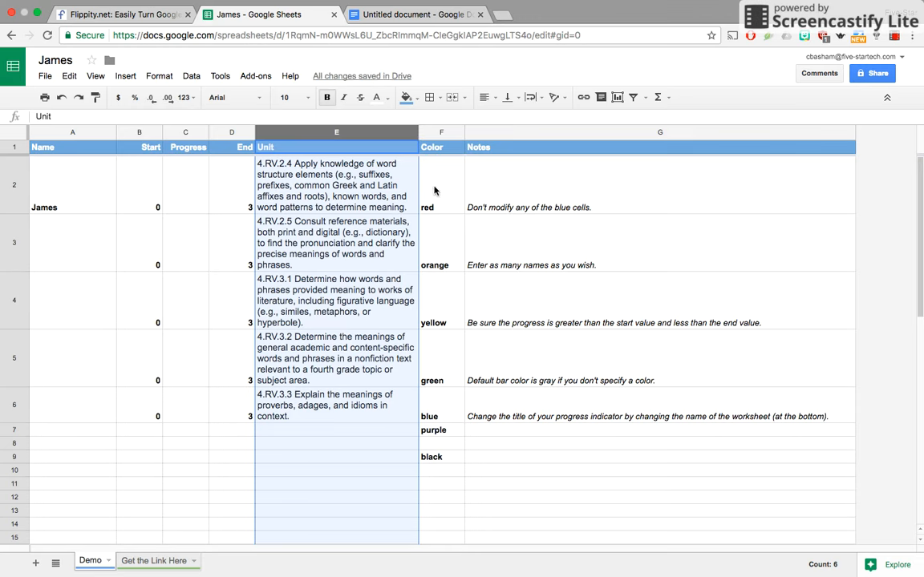
Step: Clear the unused color names purple and black from the Color column cells F7 to F9
click(434, 190)
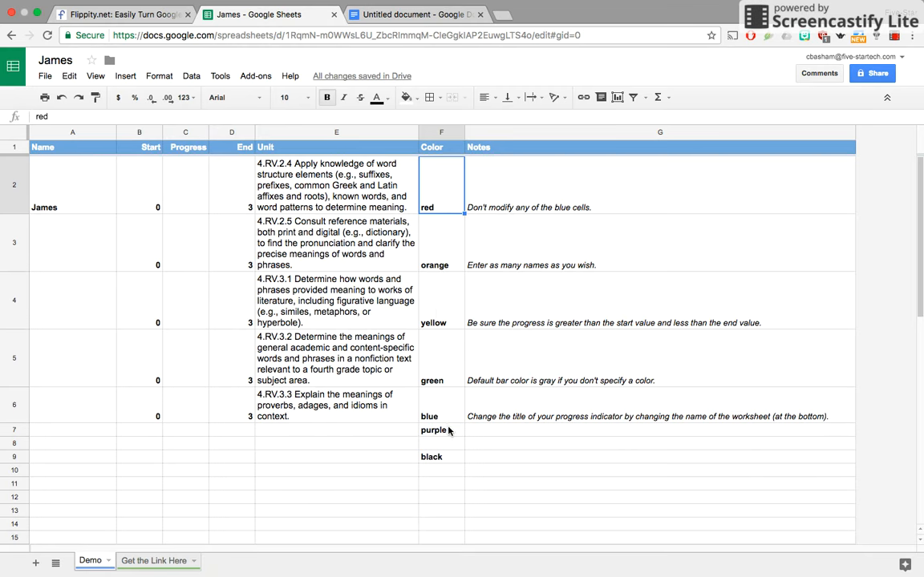
drag(448, 431, 451, 456)
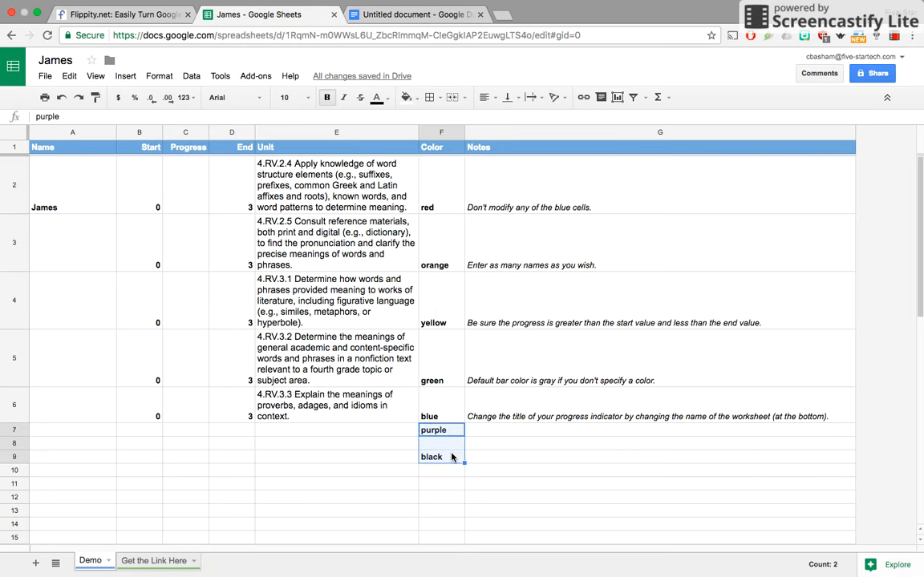
key(Delete)
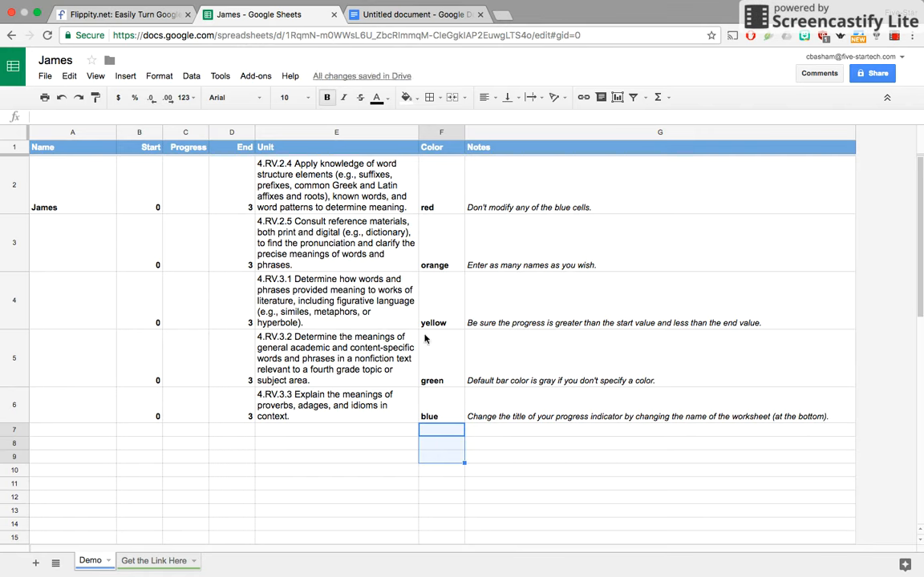
click(442, 413)
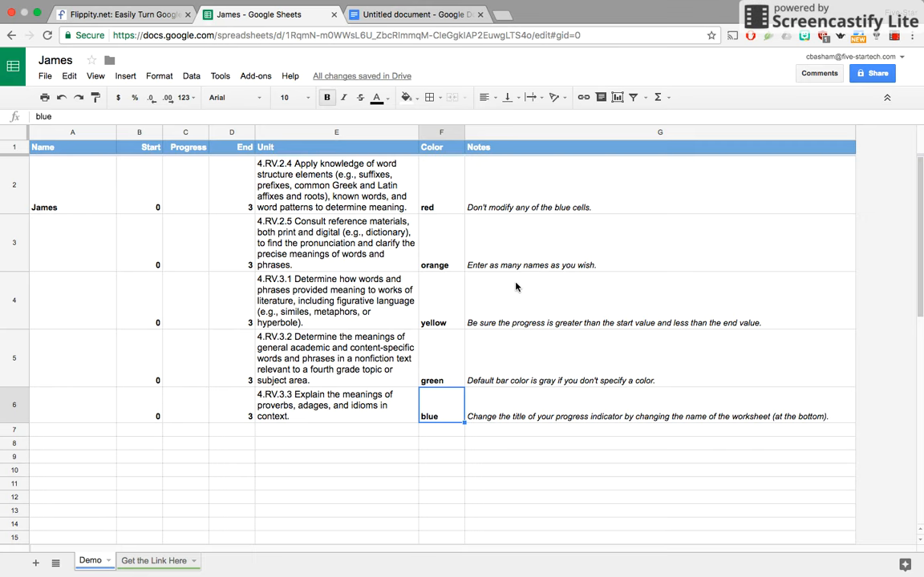
drag(510, 208, 503, 413)
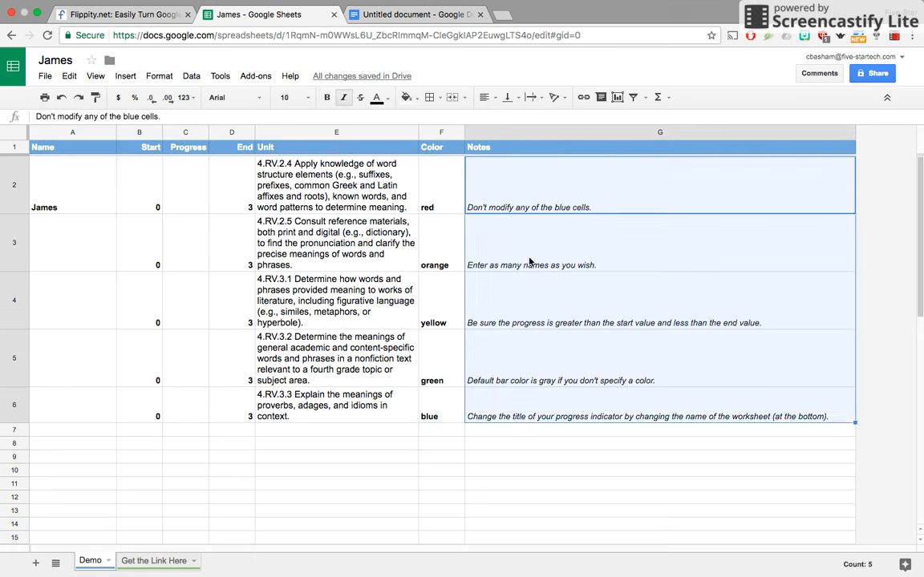
click(530, 208)
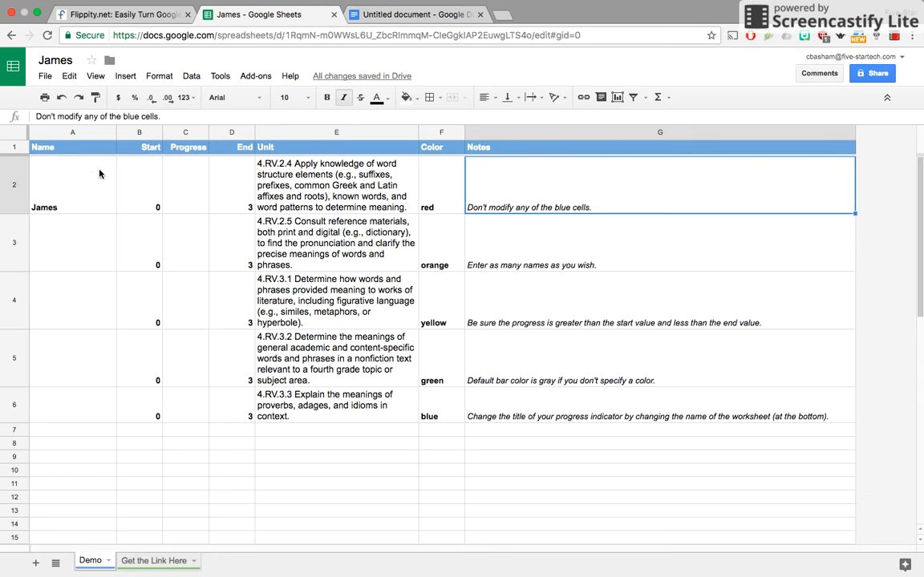
Step: Protect the Name column A so that only the owner can edit it
click(82, 133)
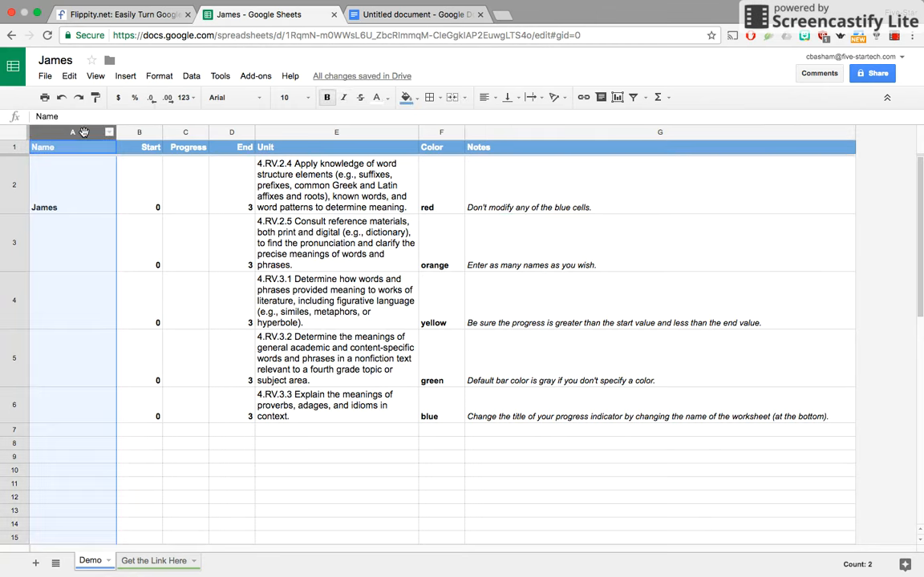
click(192, 80)
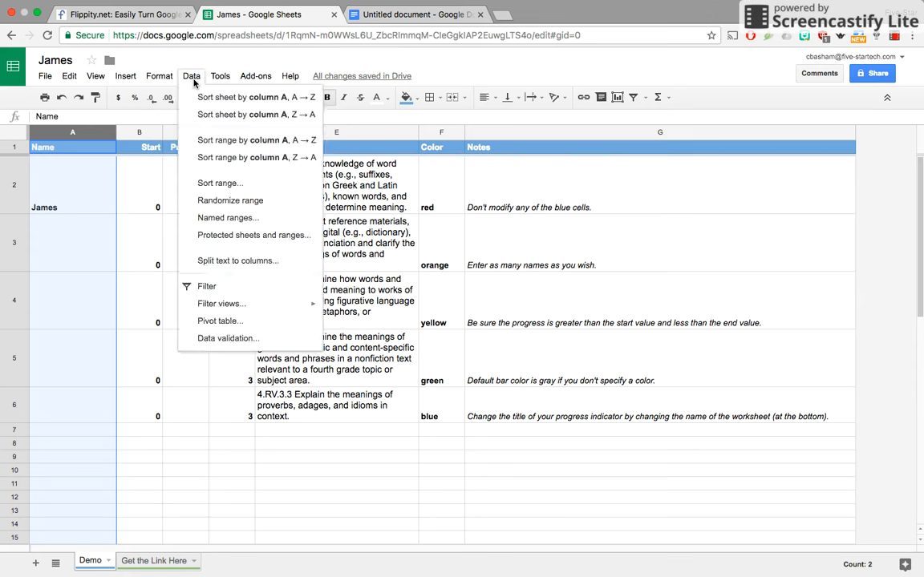
click(215, 235)
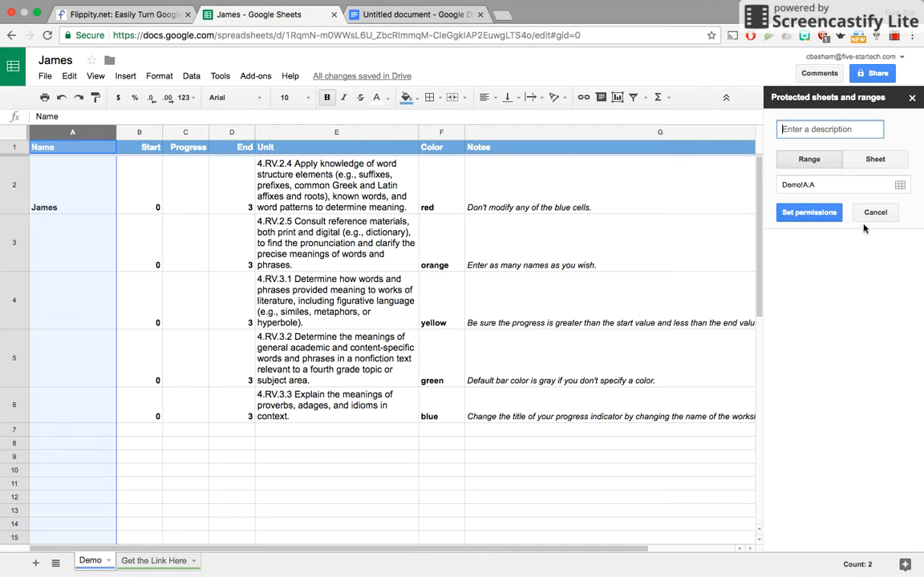
click(822, 218)
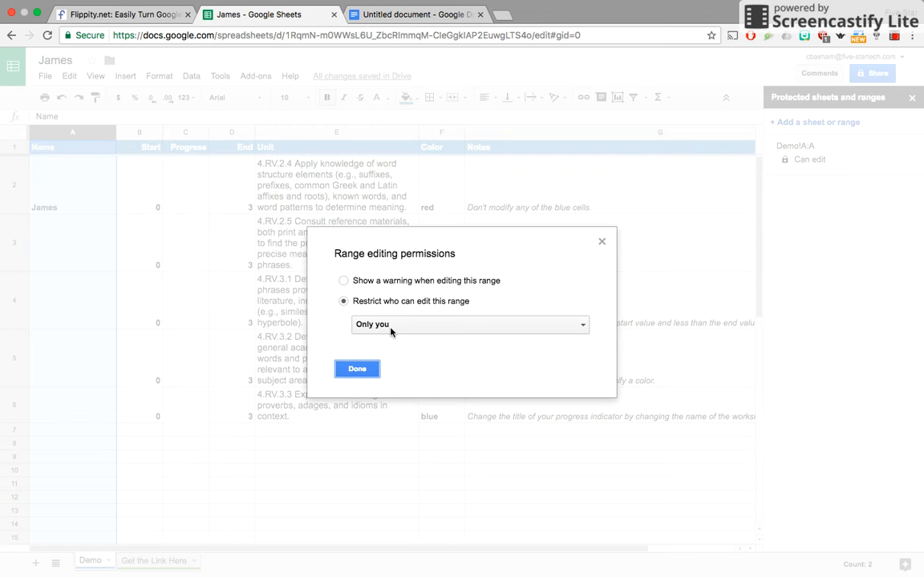
click(357, 370)
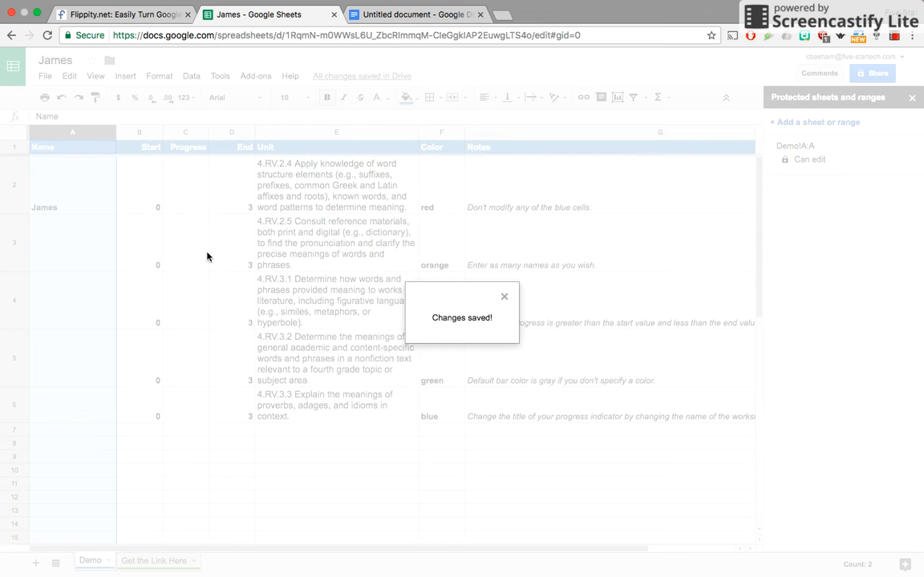
Step: Protect the Start column B with editing restricted to Only you
click(138, 132)
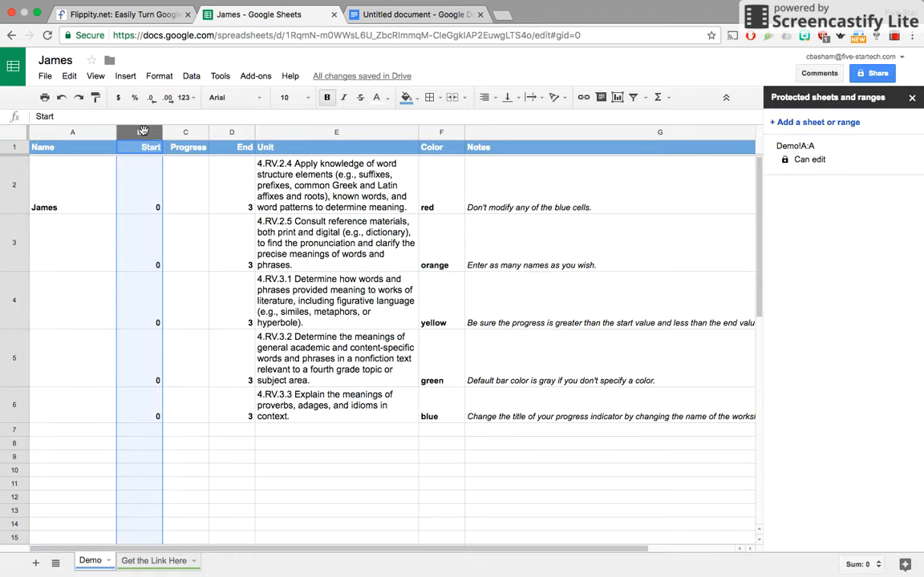
click(157, 75)
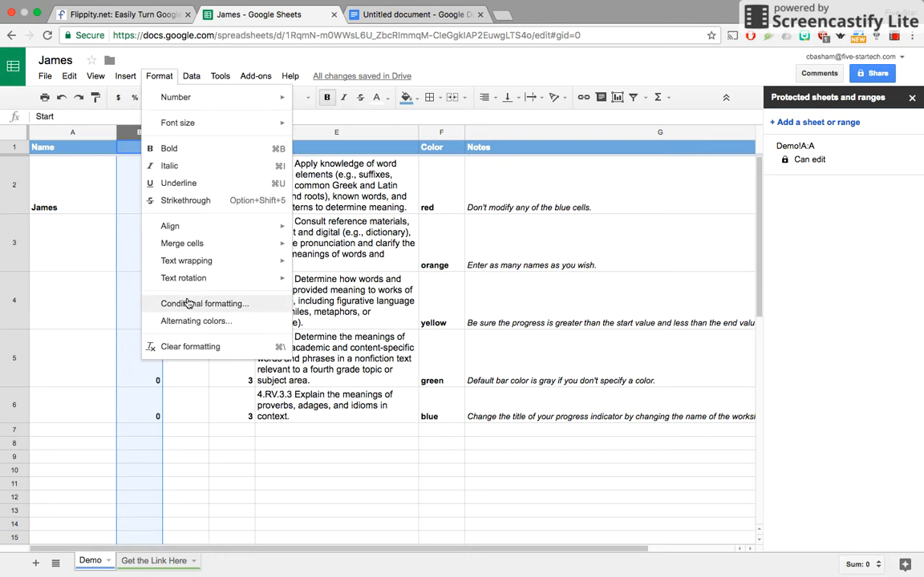
click(191, 75)
click(218, 237)
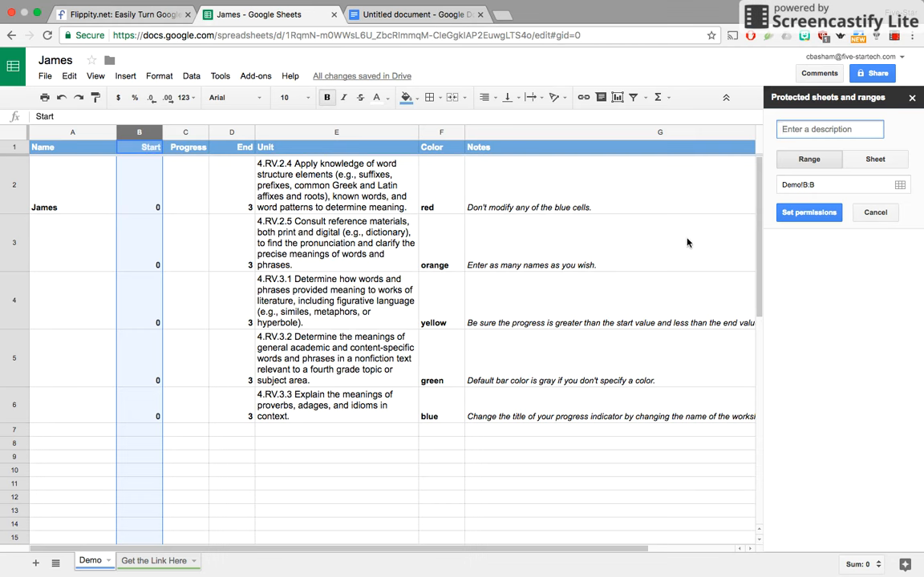
click(823, 221)
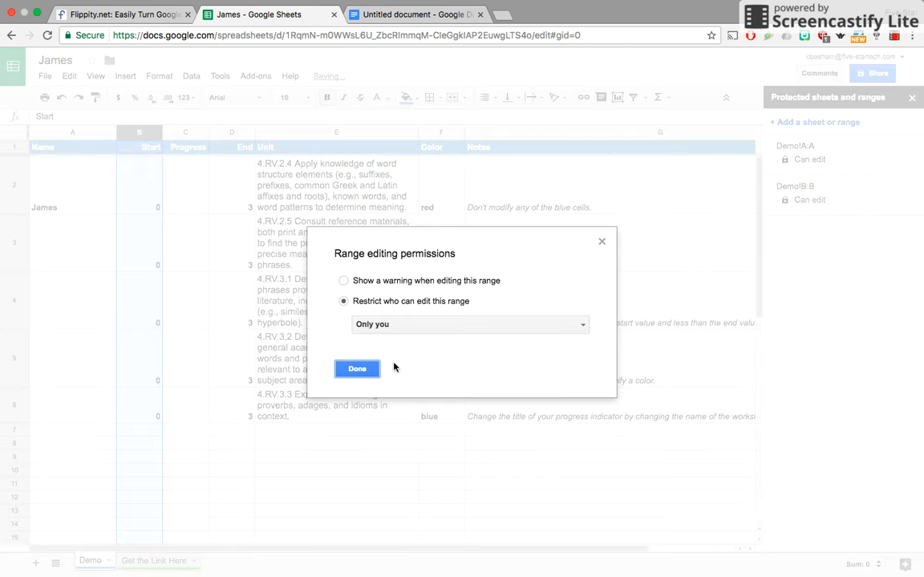
click(357, 367)
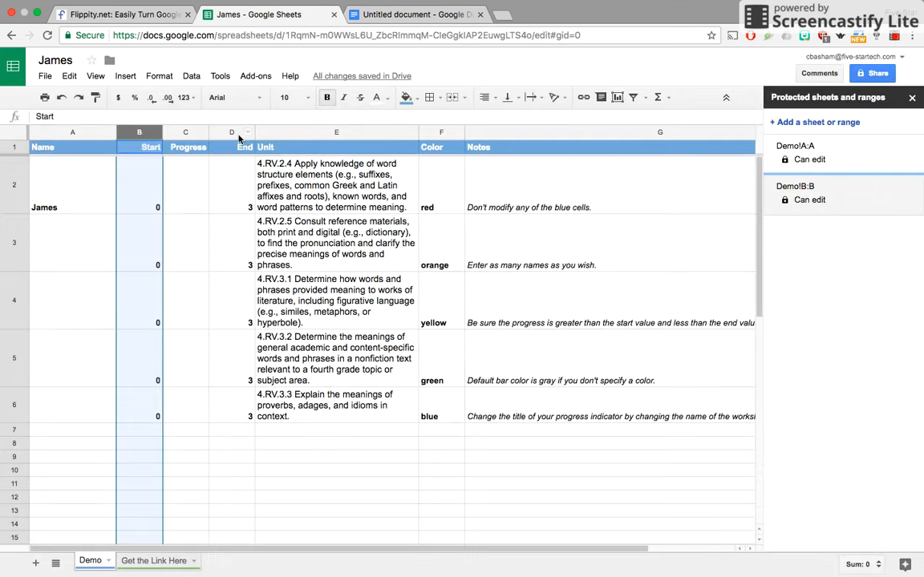
Step: Protect columns D to G, from End through Notes, with editing restricted to Only you
drag(231, 131, 473, 134)
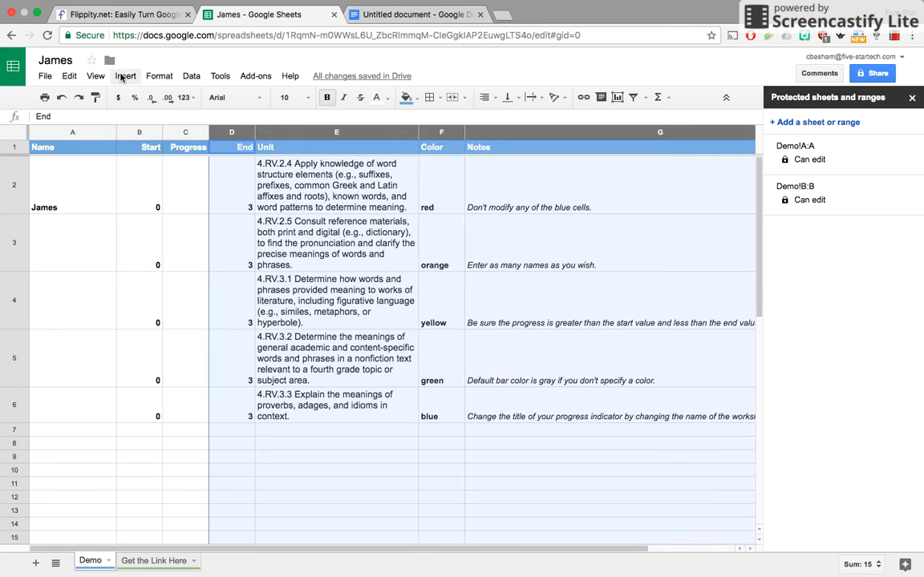
click(159, 77)
mouse_move(198, 77)
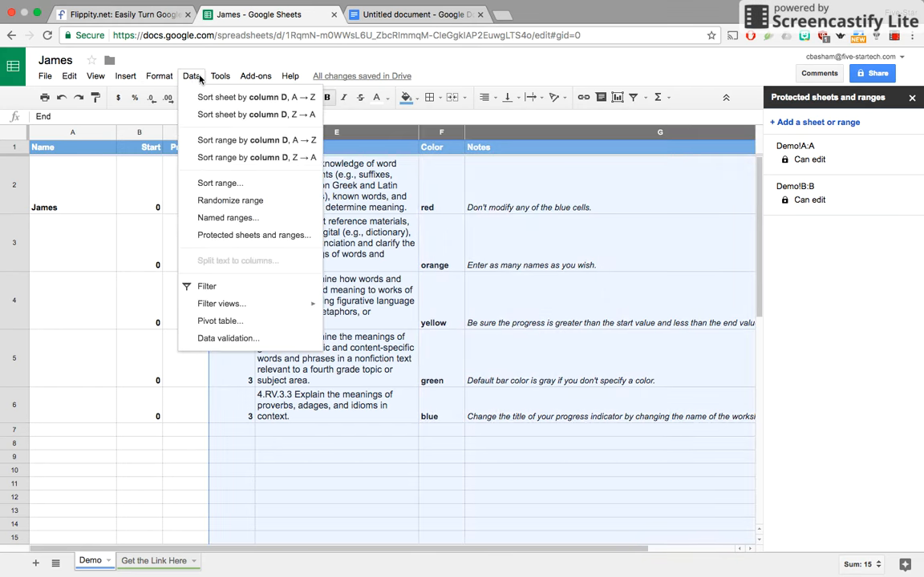
click(206, 235)
click(806, 212)
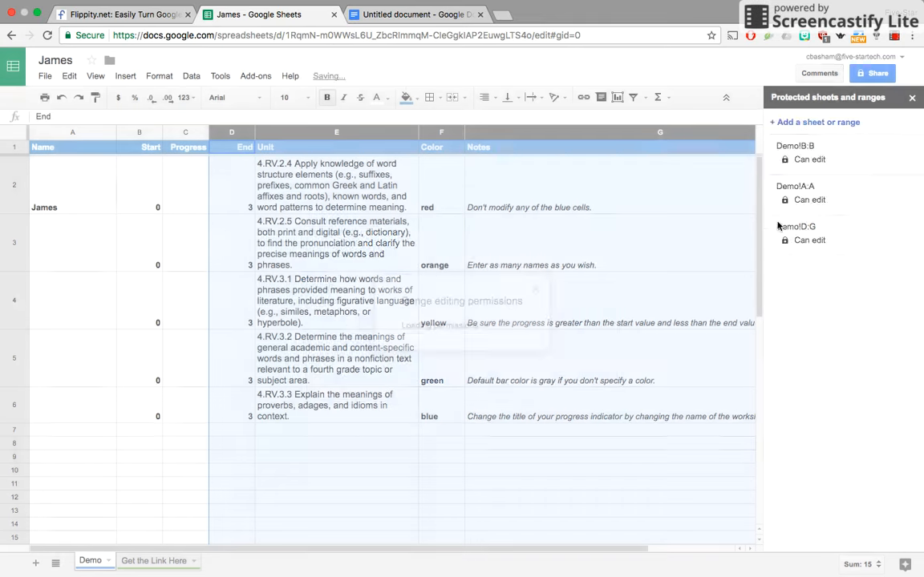
click(362, 374)
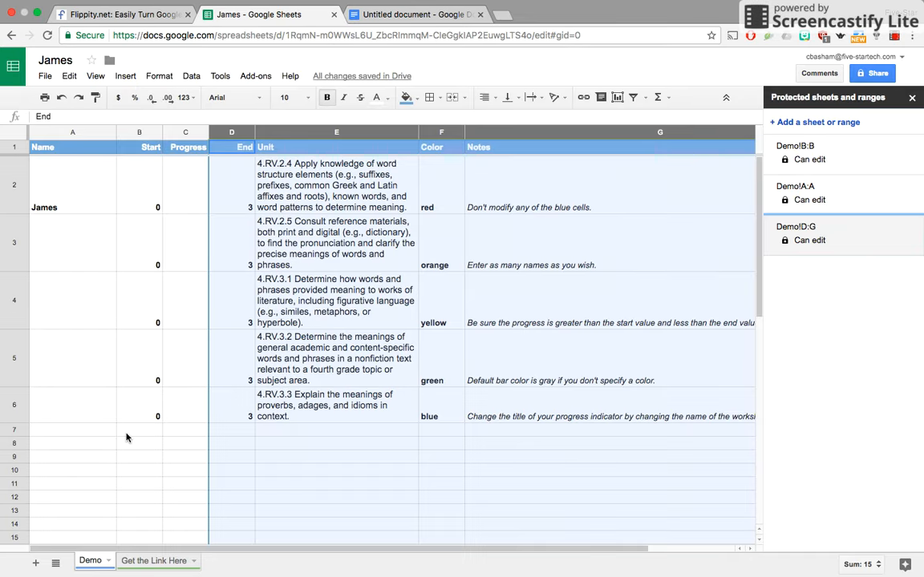
click(109, 429)
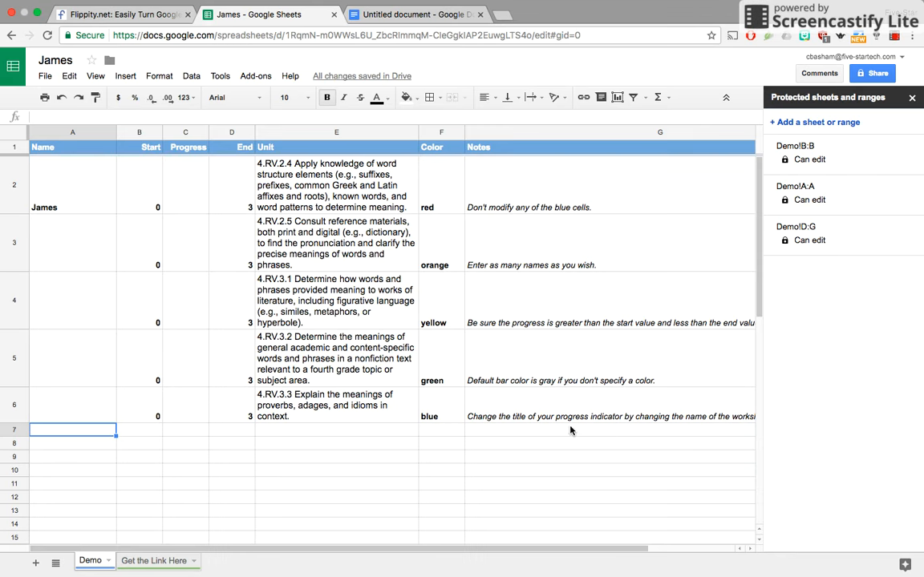
Step: Review the spreadsheet's sharing options with the Can edit permission and close them without adding anyone
click(871, 75)
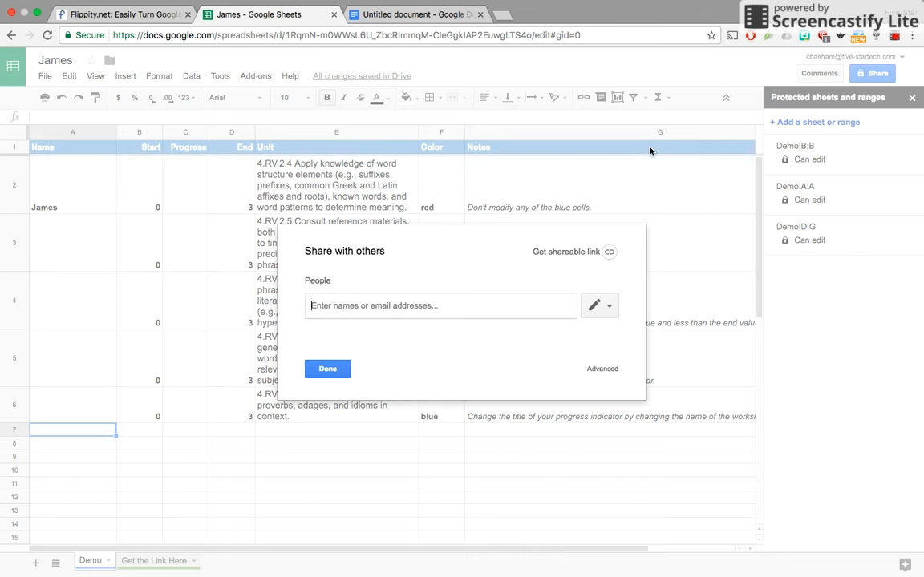
click(599, 305)
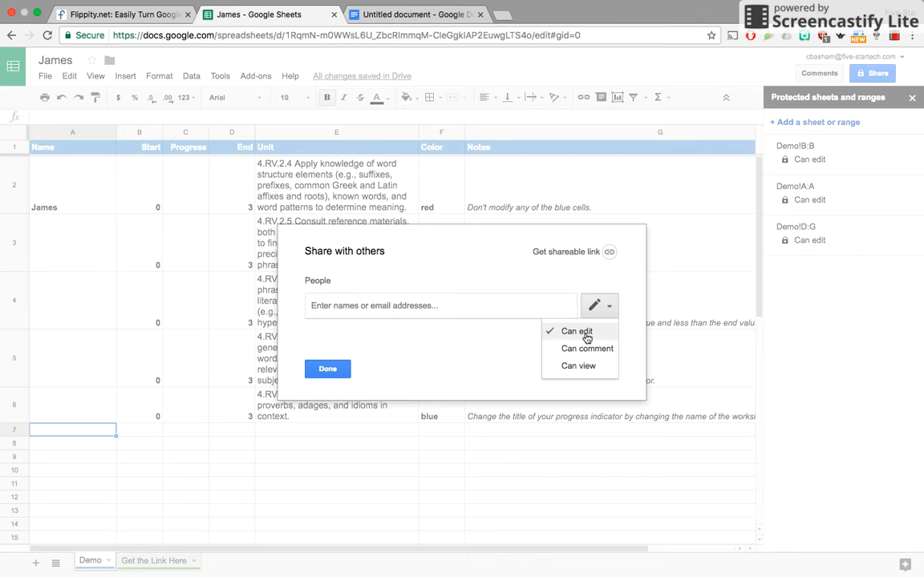
click(550, 330)
click(398, 305)
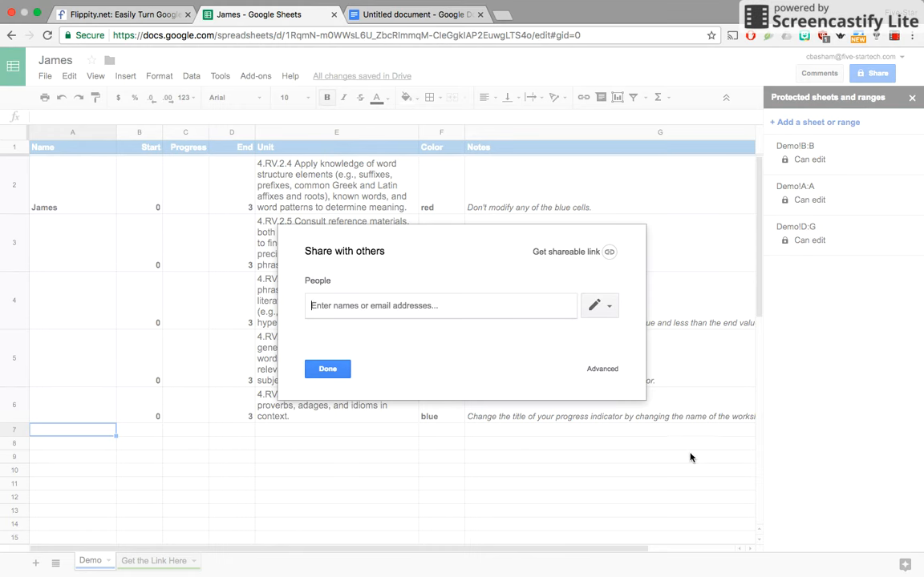
click(329, 370)
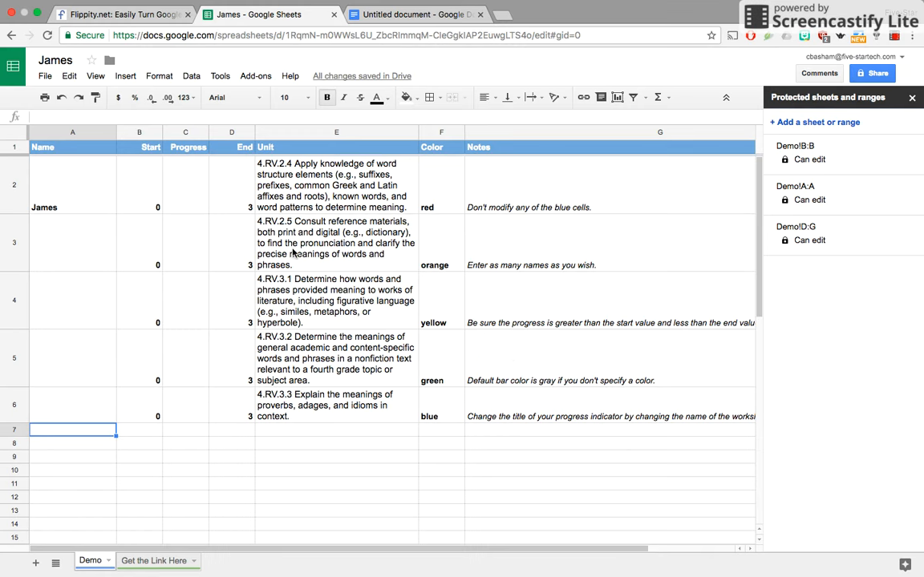
Step: Publish the entire spreadsheet document to the web as a web page
click(47, 76)
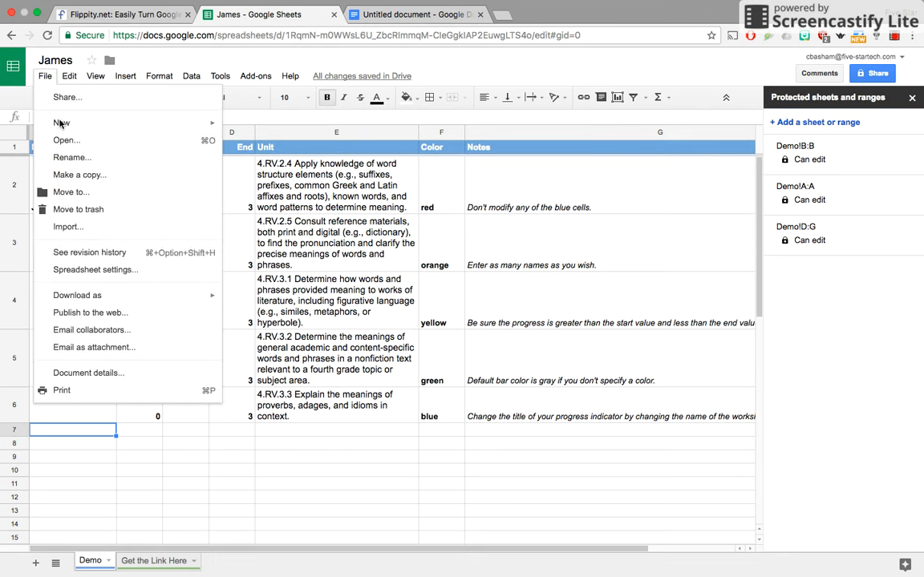
click(90, 312)
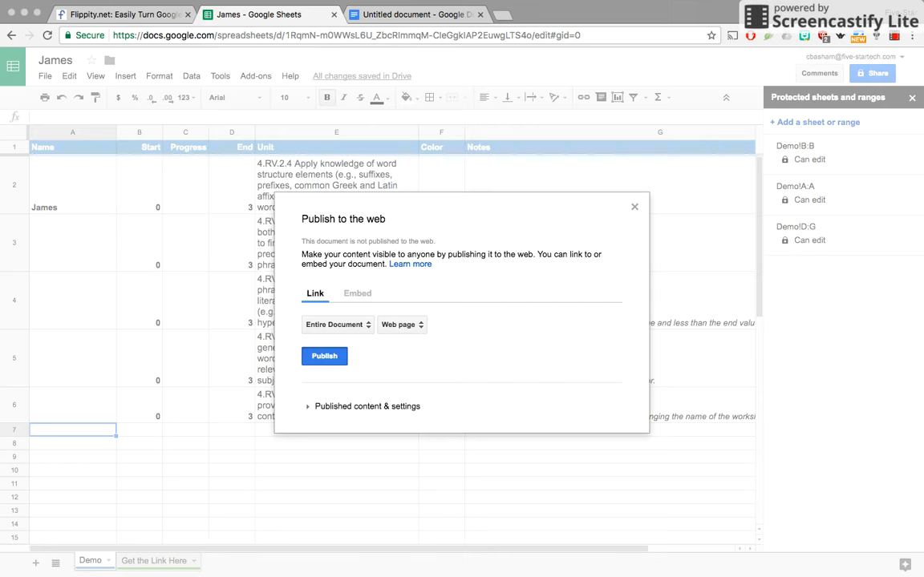
click(589, 115)
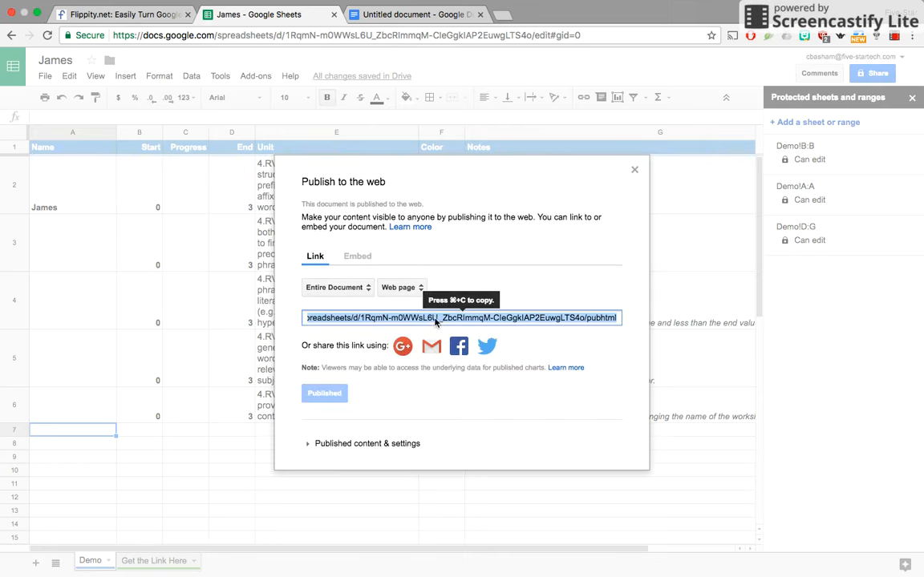
Step: Open the published spreadsheet link in a new browser tab and launch the Flippity Progress Indicator from its Get the Link Here sheet
click(502, 15)
text(https://docs.google.com/spreadsheets/d/1RqmN-m0WWsL6U_ZbcRlmmqM-CleGgkIAP2EuwgLTS4o/pubhtml)
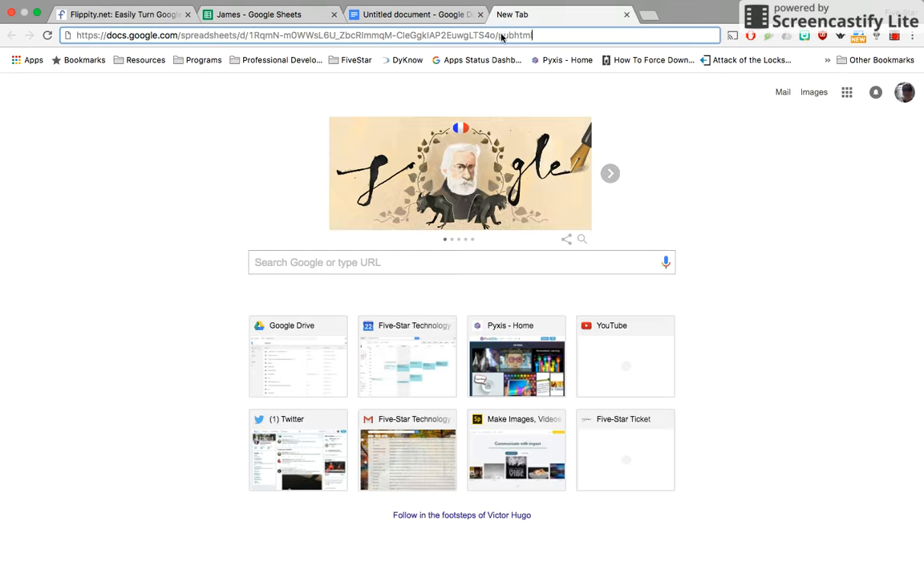
key(Return)
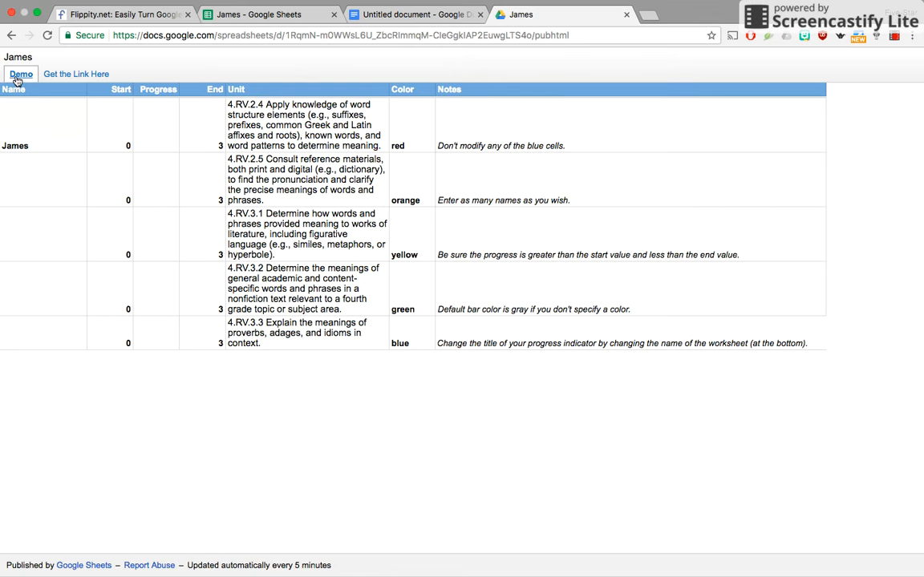
click(56, 77)
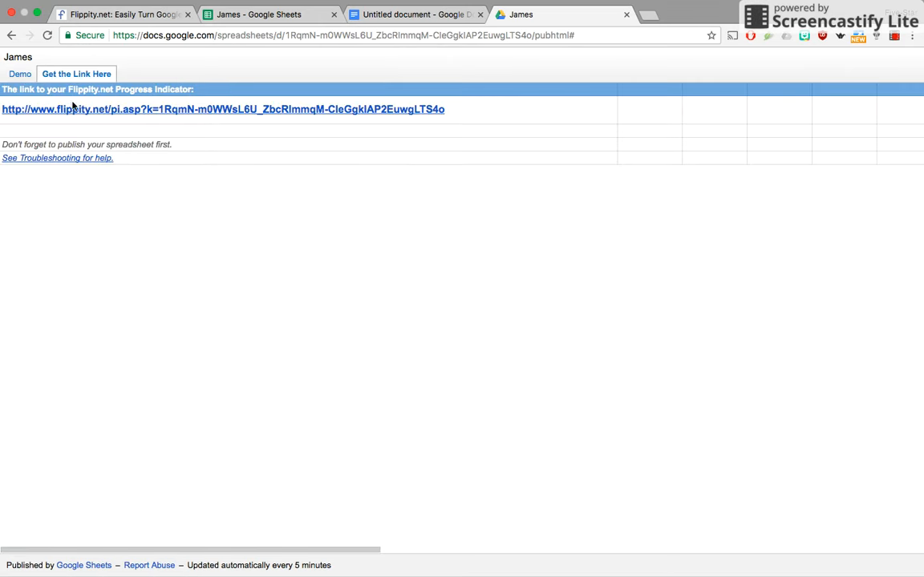
click(78, 109)
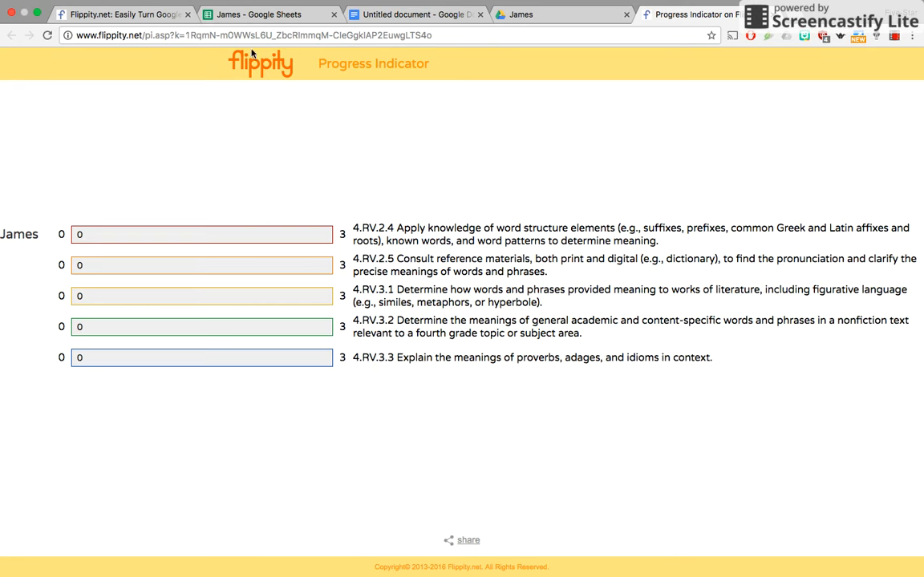
Step: Return to the spreadsheet, close the publishing dialog, and enter sample progress values 2.5, 1, 4, 3 and 2.5 in cells C2 to C6
click(257, 16)
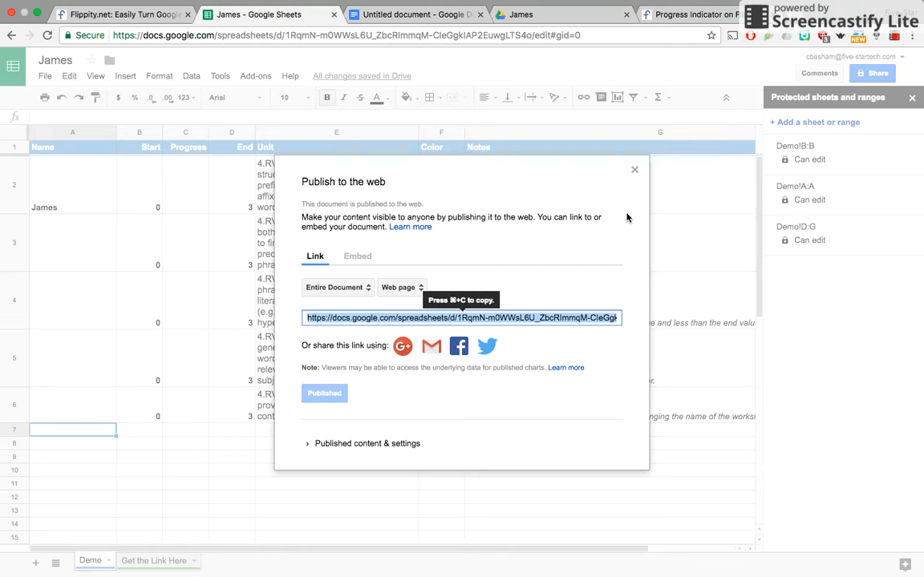
click(634, 173)
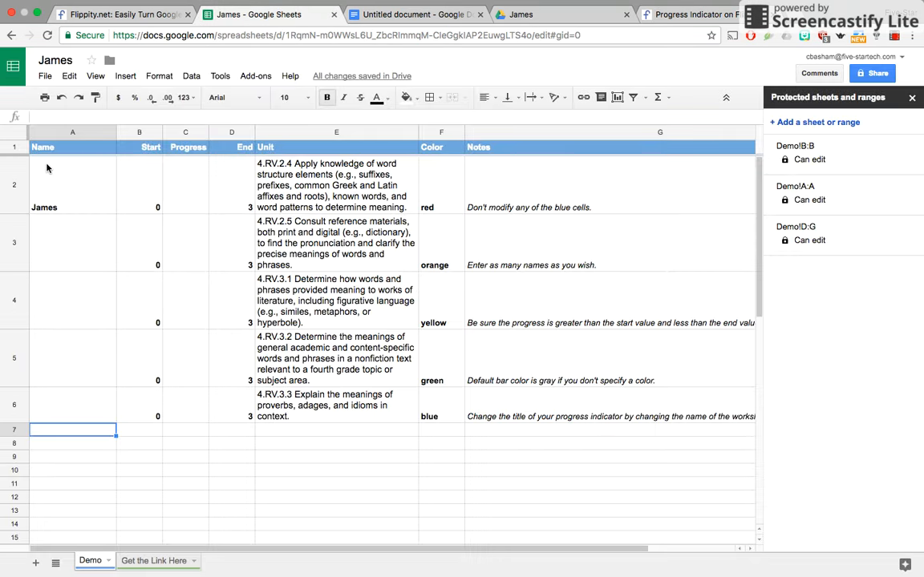
click(189, 189)
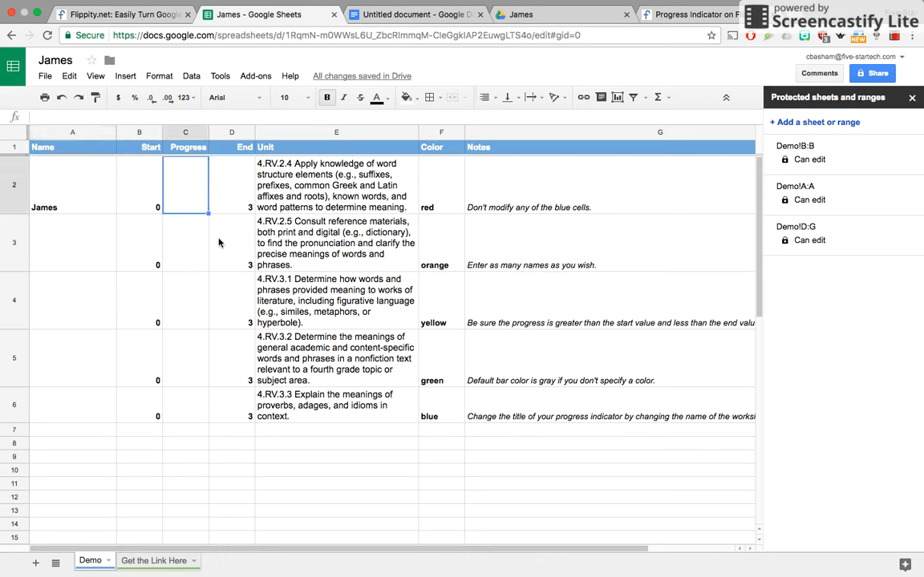
text(2.5)
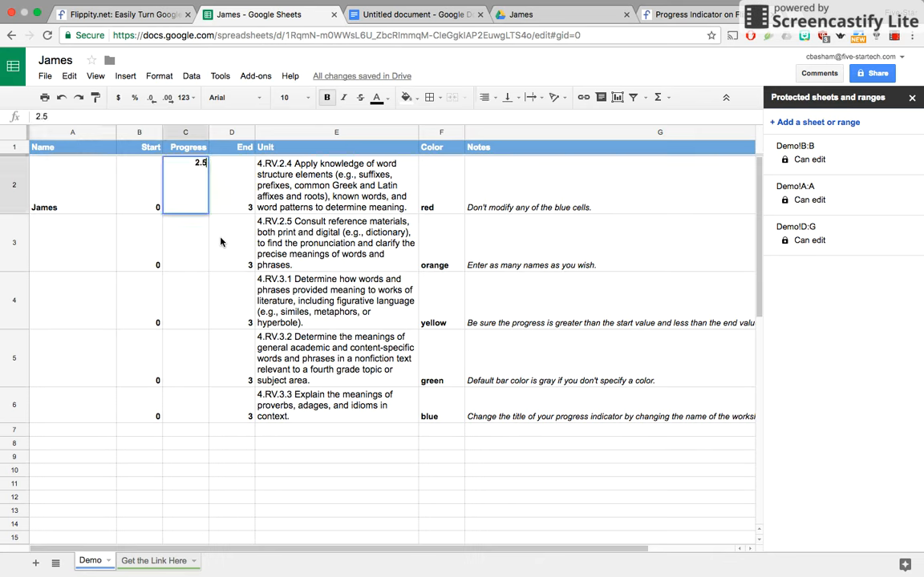
key(Return)
text(1)
key(Return)
text(4)
key(Return)
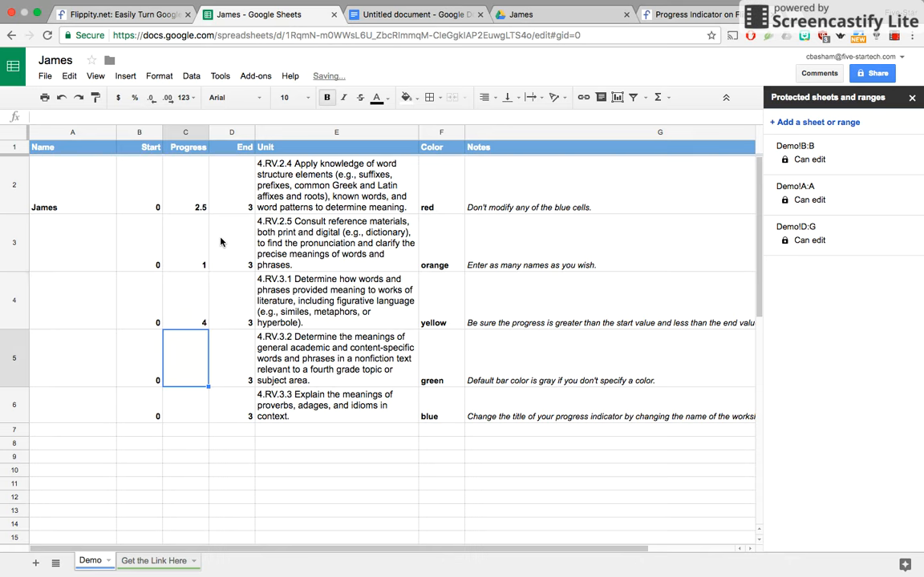
text(3)
key(Return)
text(2.)
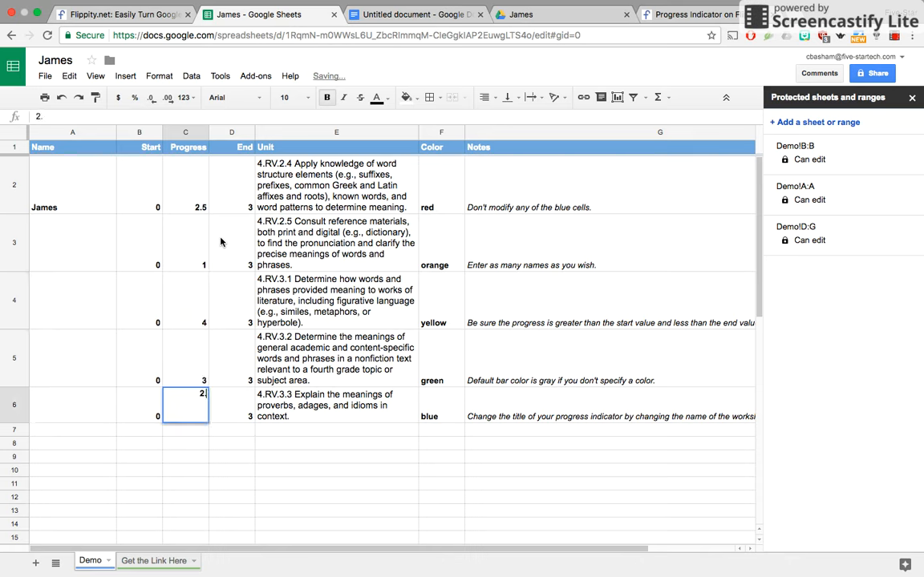
text(5)
key(Return)
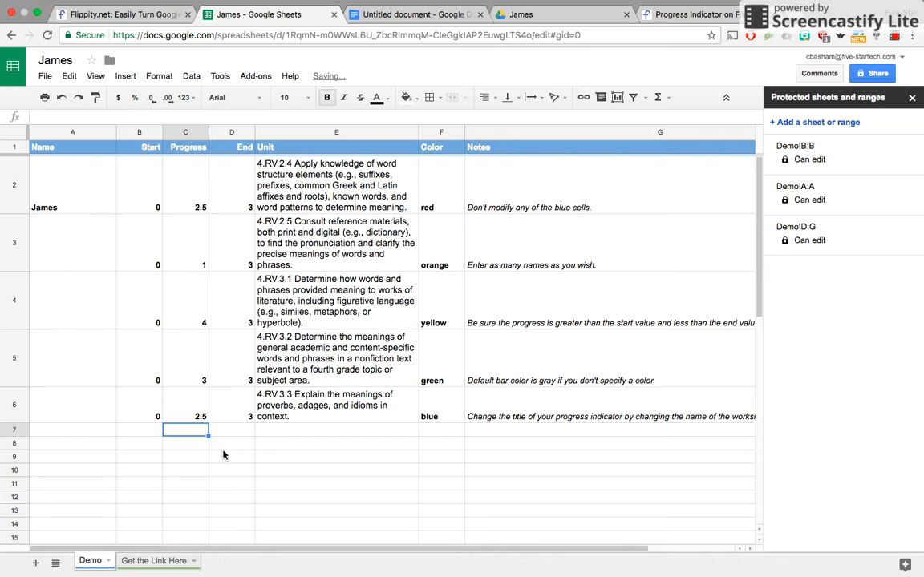
Step: Reload the published Progress Indicator page to check how the progress bars reflect the entered values
click(650, 17)
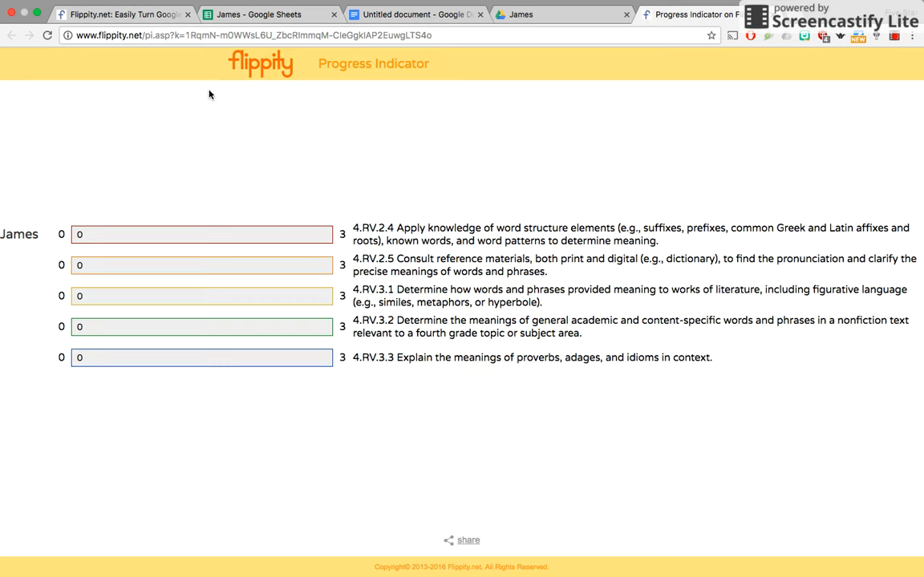
click(47, 34)
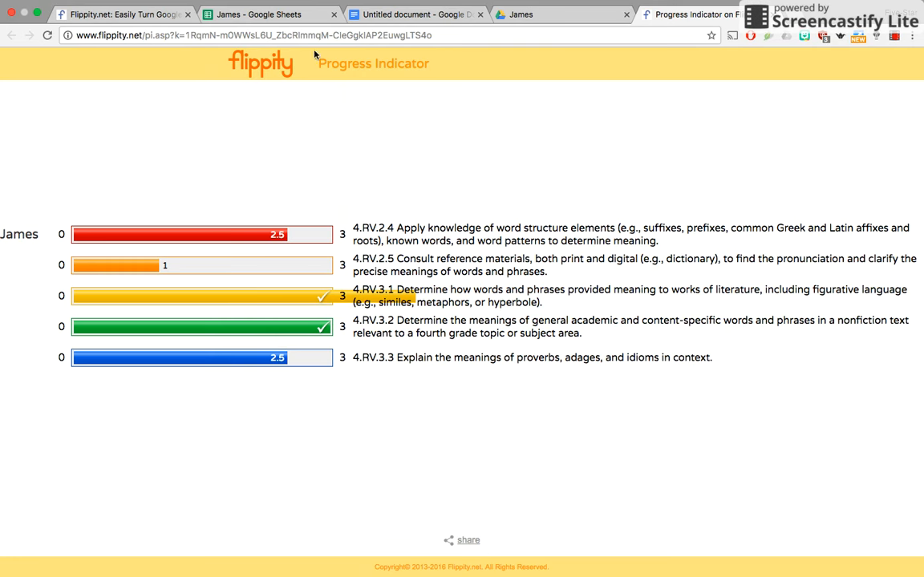
Step: Clear the sample progress values from cells C2 to C6 of the spreadsheet and close the protected ranges list
click(265, 17)
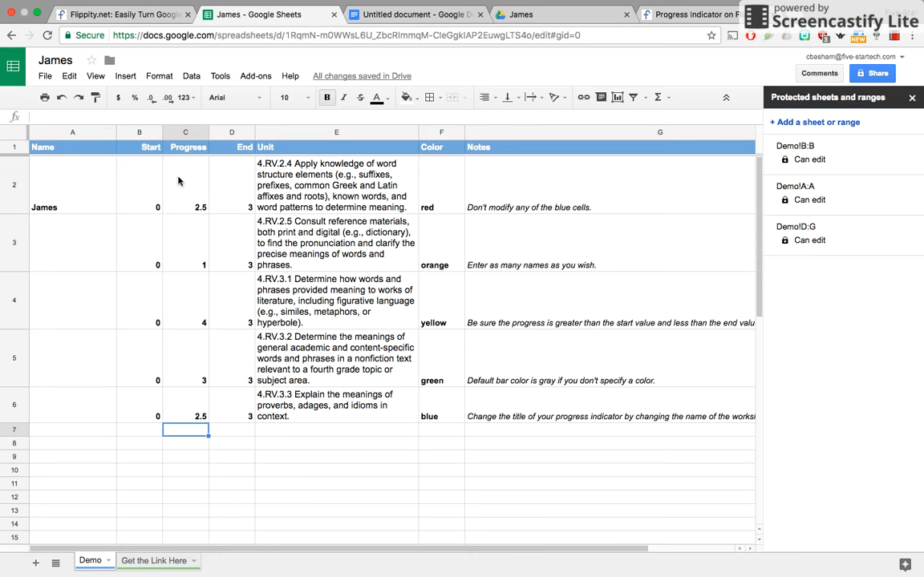
drag(180, 193, 189, 410)
key(Delete)
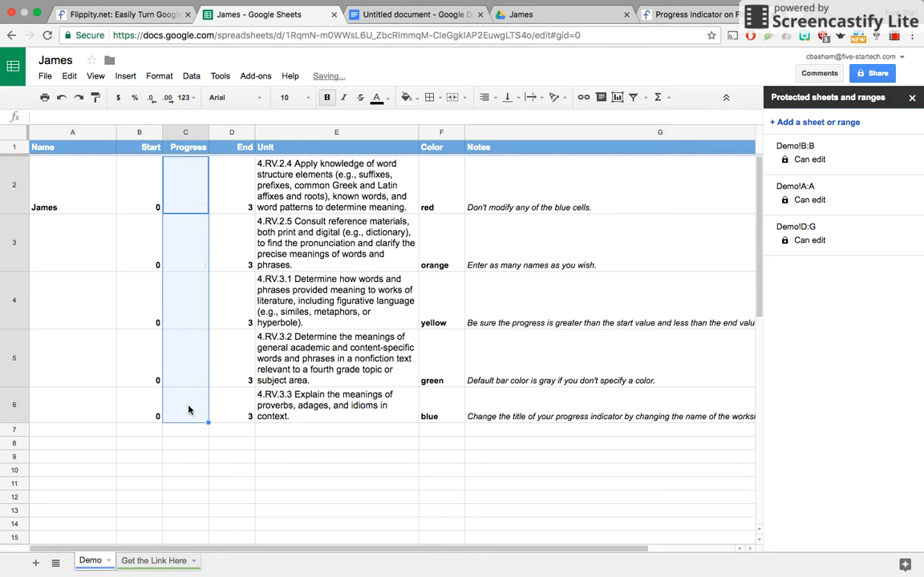
click(912, 98)
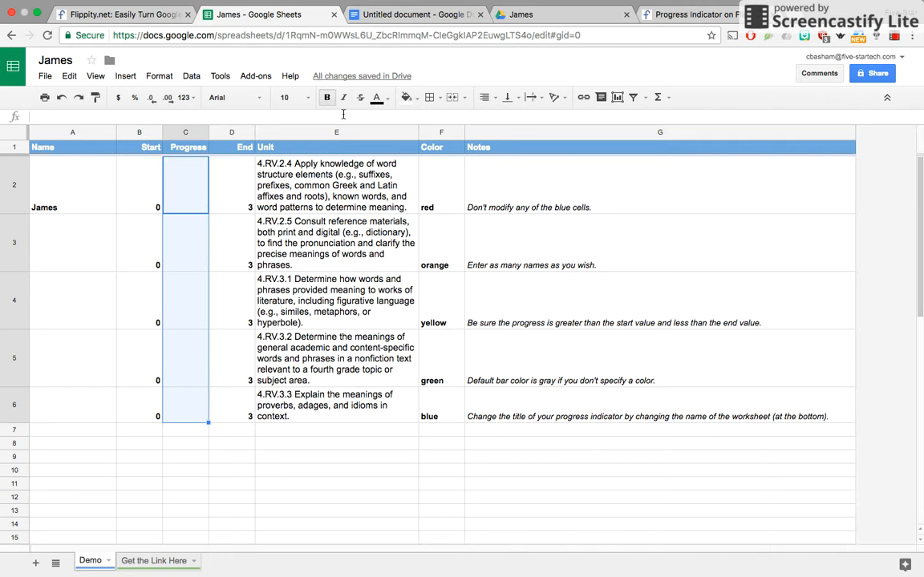
Step: Make a copy of the spreadsheet in My Drive, naming it with another student's first name
click(44, 78)
mouse_move(74, 298)
click(72, 176)
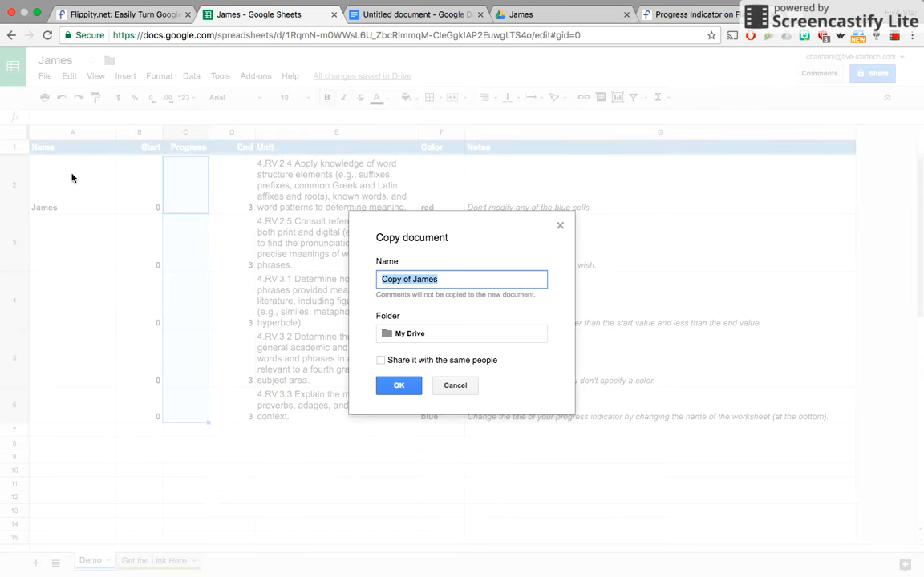
text(Vanessa)
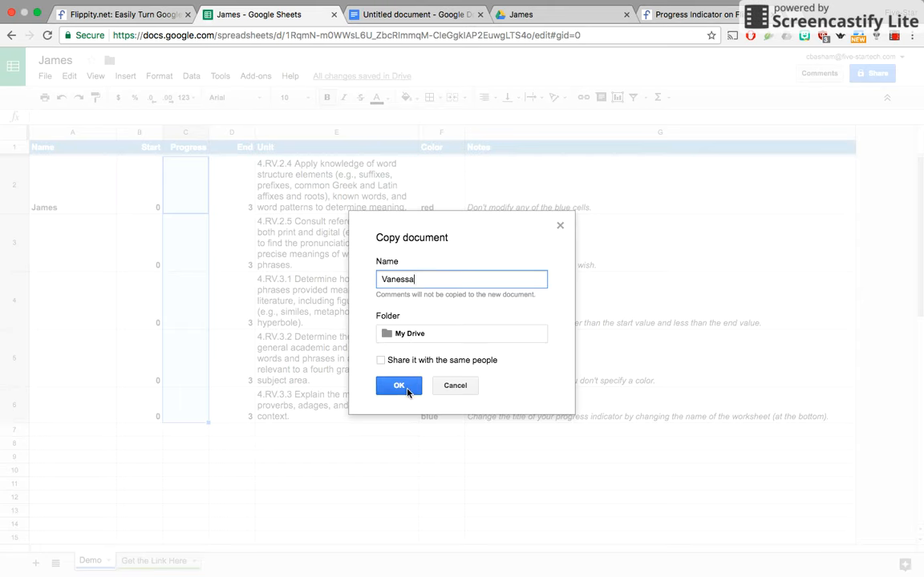
click(407, 391)
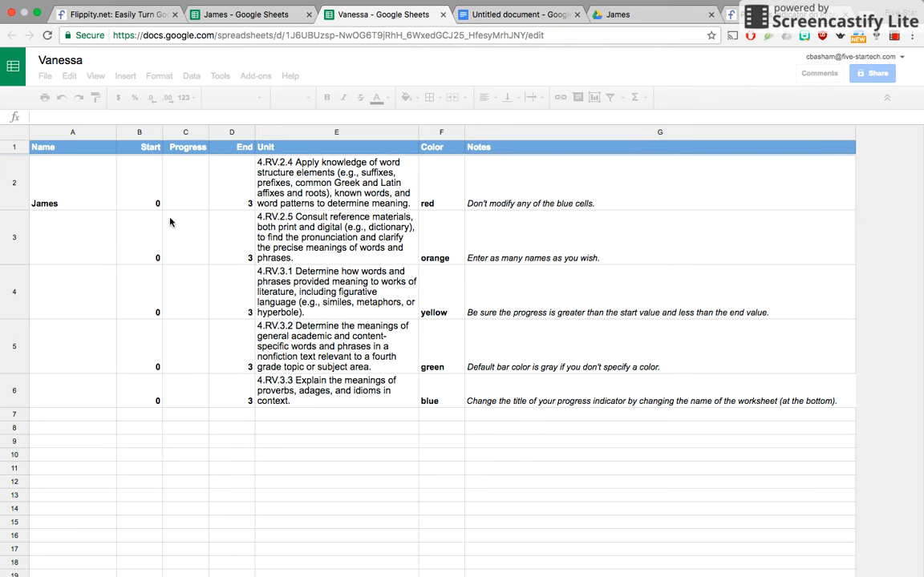
Step: Replace the student name in cell A2 with the new student's first name, and review the copy's sharing options without adding anyone
click(58, 207)
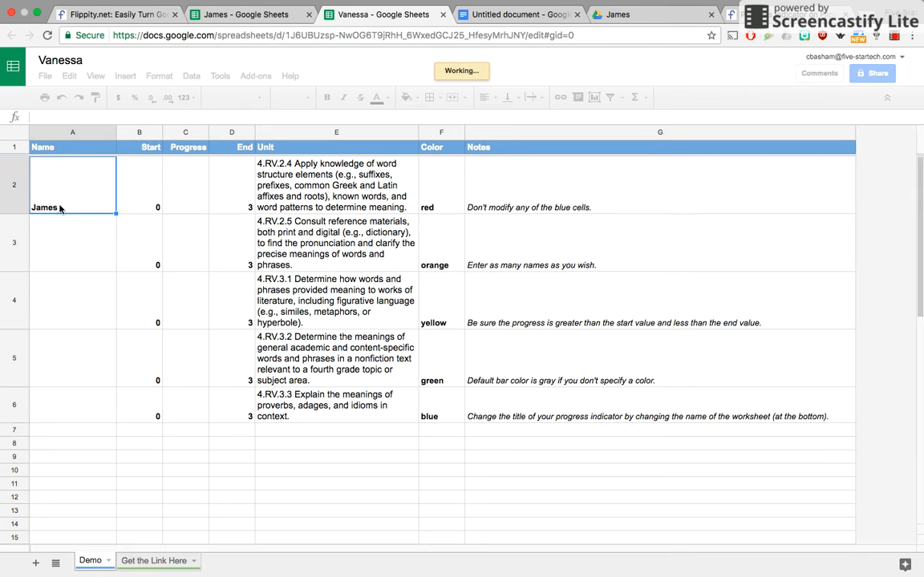
double_click(61, 209)
key(BackSpace)
key(BackSpace)
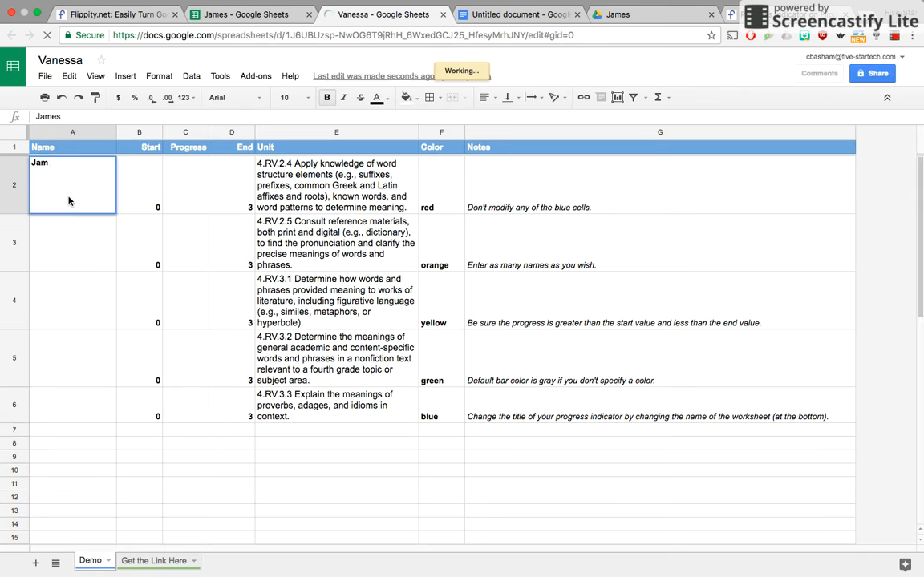
key(BackSpace)
key(BackSpace)
key(BackSpace)
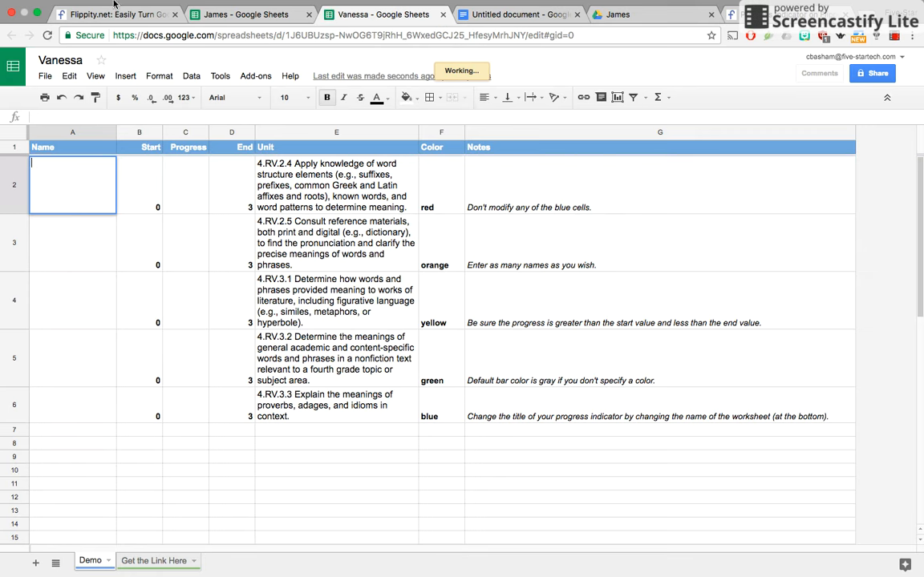
text(Vanessa)
click(879, 74)
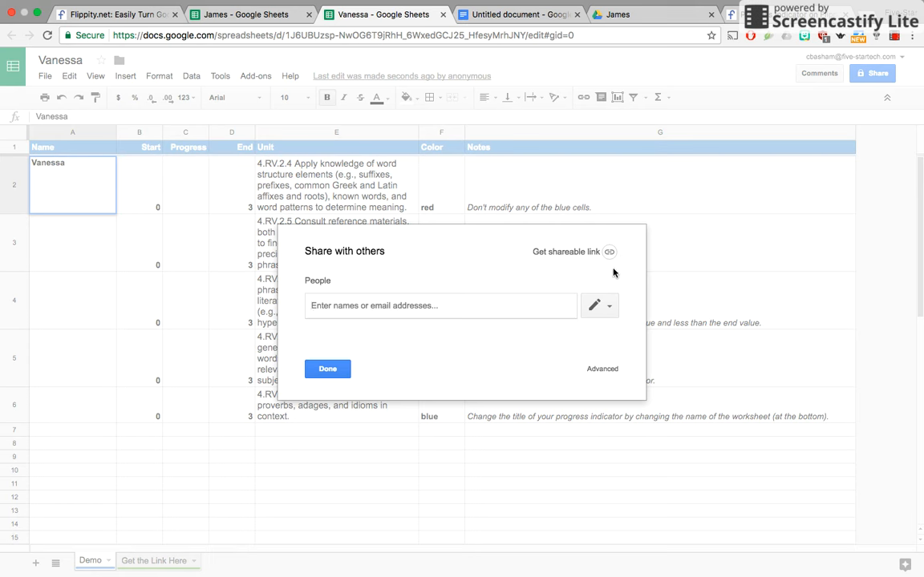
click(327, 369)
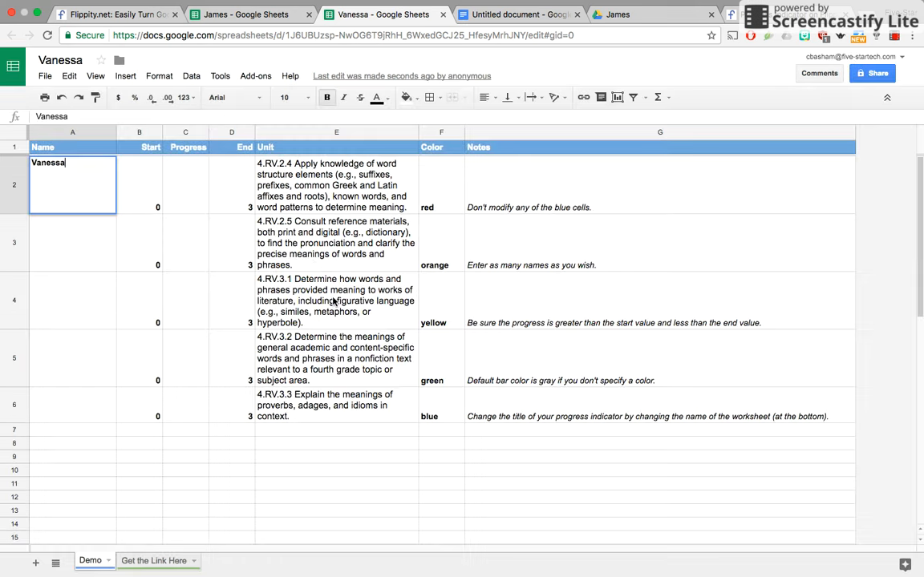
click(92, 234)
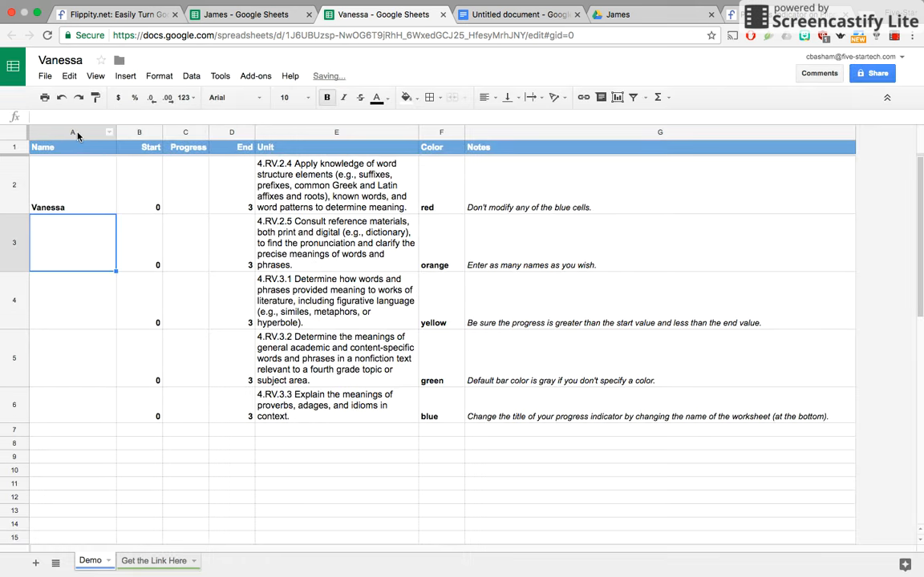
click(76, 182)
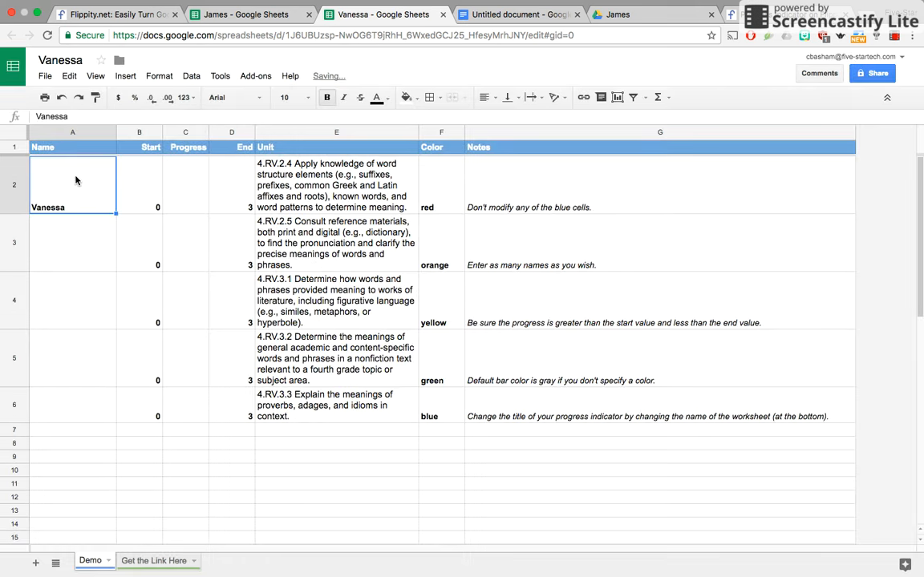
click(46, 77)
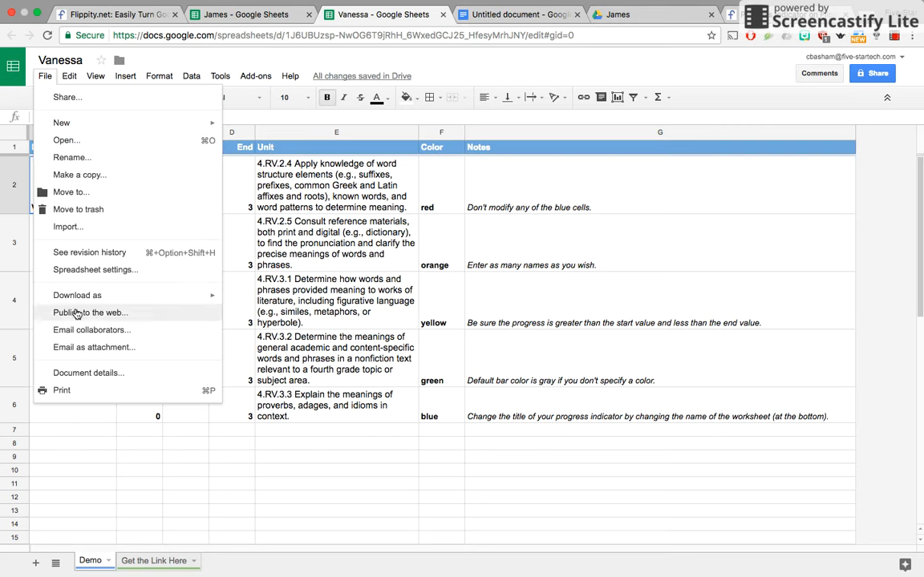
click(43, 75)
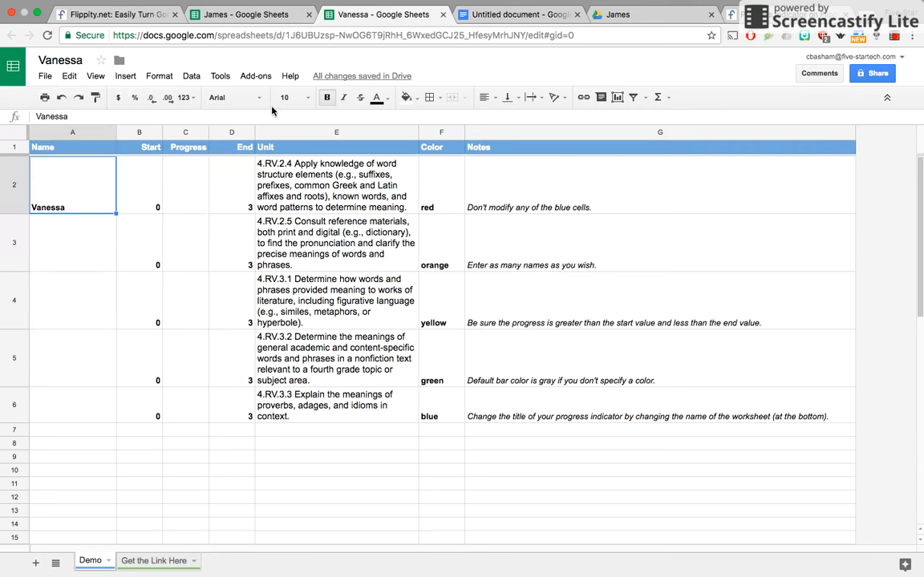